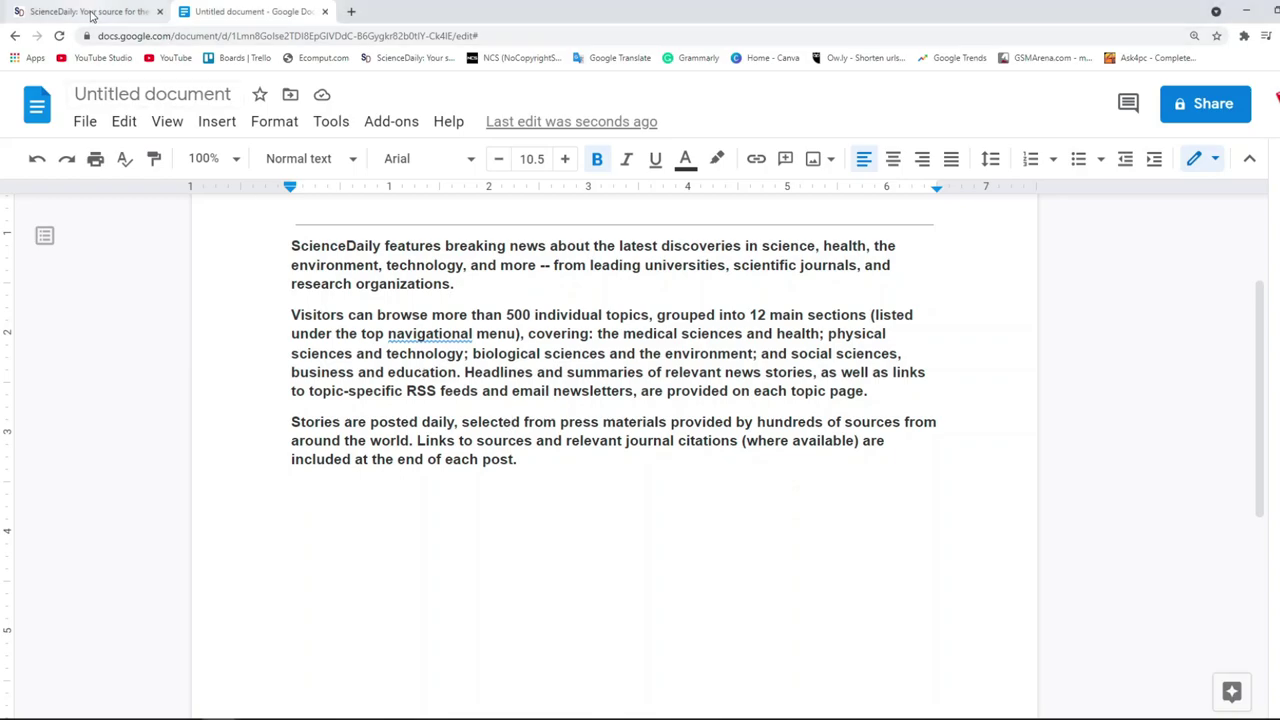
# - Copy the "Hungry Fruit Flies Are Extreme Ultramarathon Fliers" excerpt from ScienceDaily and paste it with formatting below the last paragraph of the document
pyautogui.click(90, 14)
pyautogui.click(345, 280)
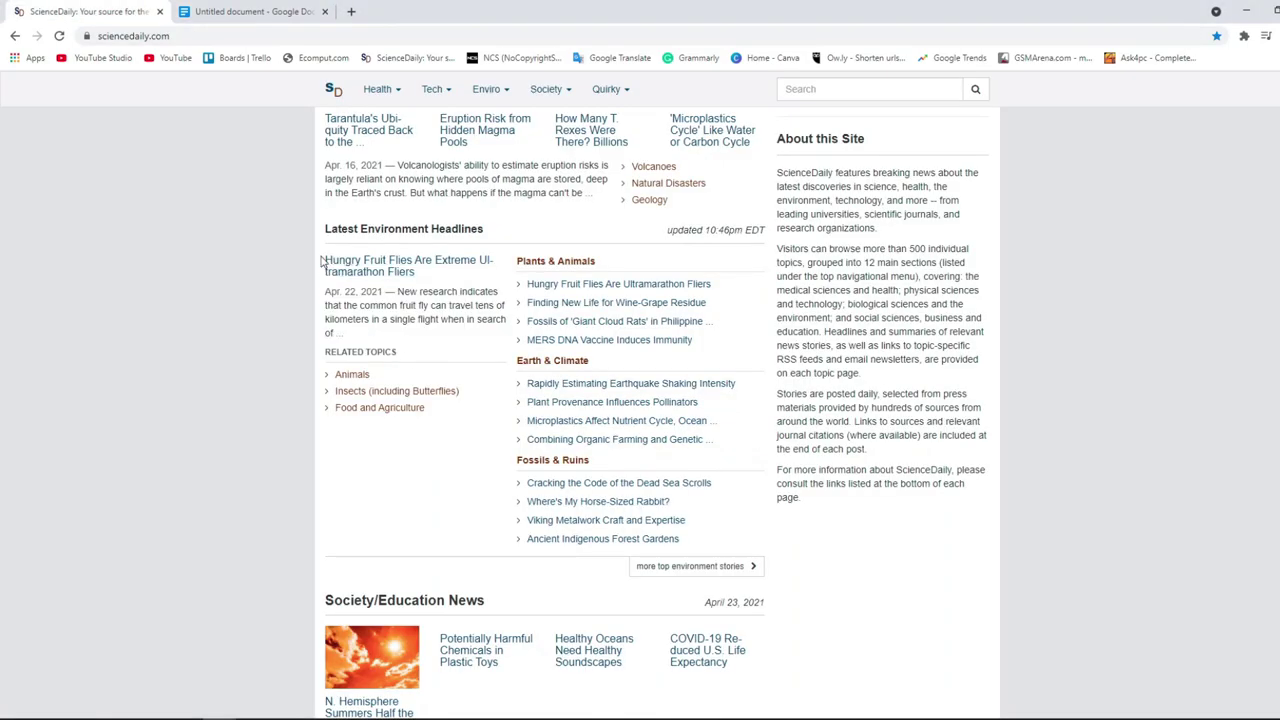
pyautogui.moveTo(322, 261); pyautogui.dragTo(406, 357)
pyautogui.hotkey('ctrl', 'c')
pyautogui.click(232, 11)
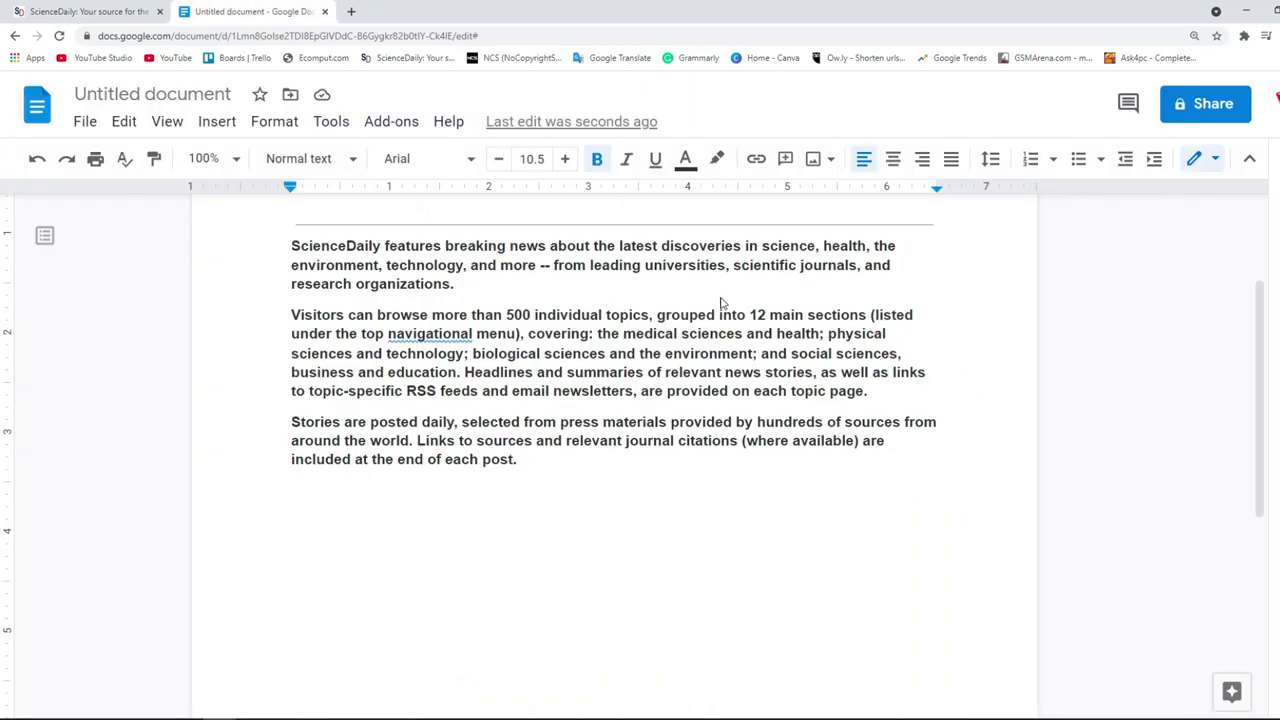
pyautogui.click(592, 490)
pyautogui.hotkey('ctrl', 'v')
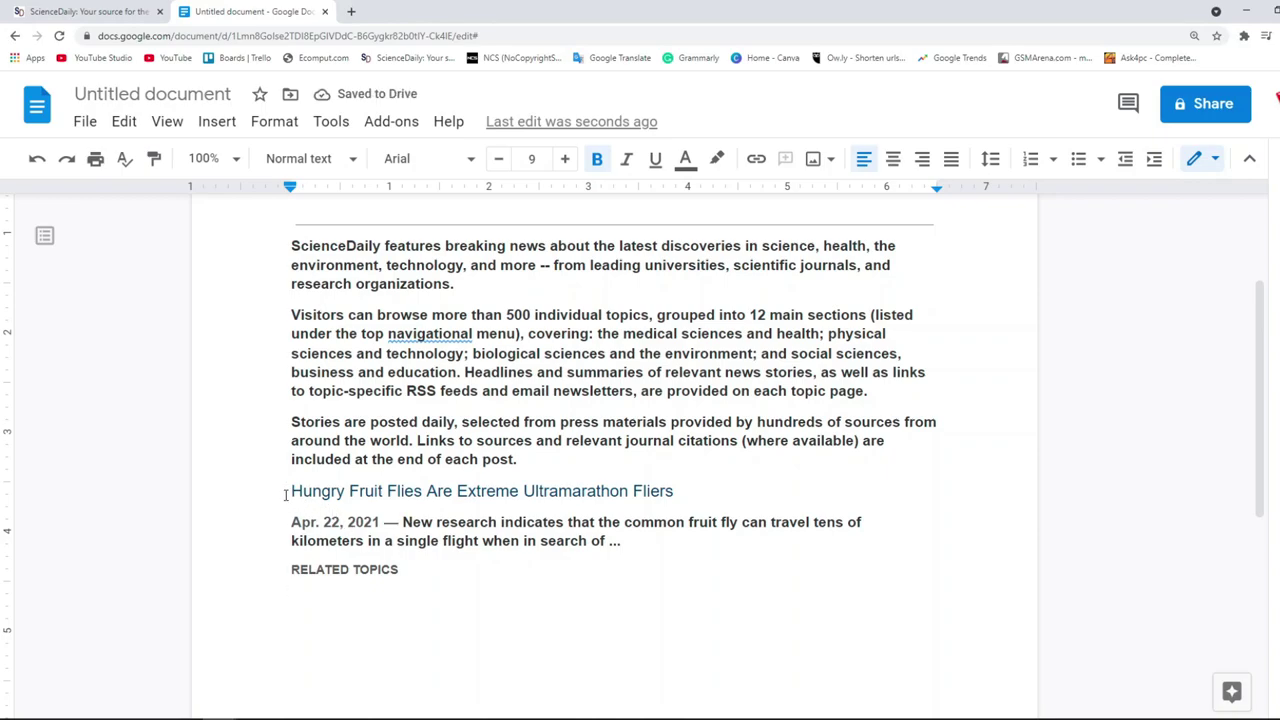
# - Replace the pasted Hungry Fruit Flies excerpt with a copy of the same text without its source formatting, and remove the trailing empty line
pyautogui.moveTo(290, 491); pyautogui.dragTo(676, 491)
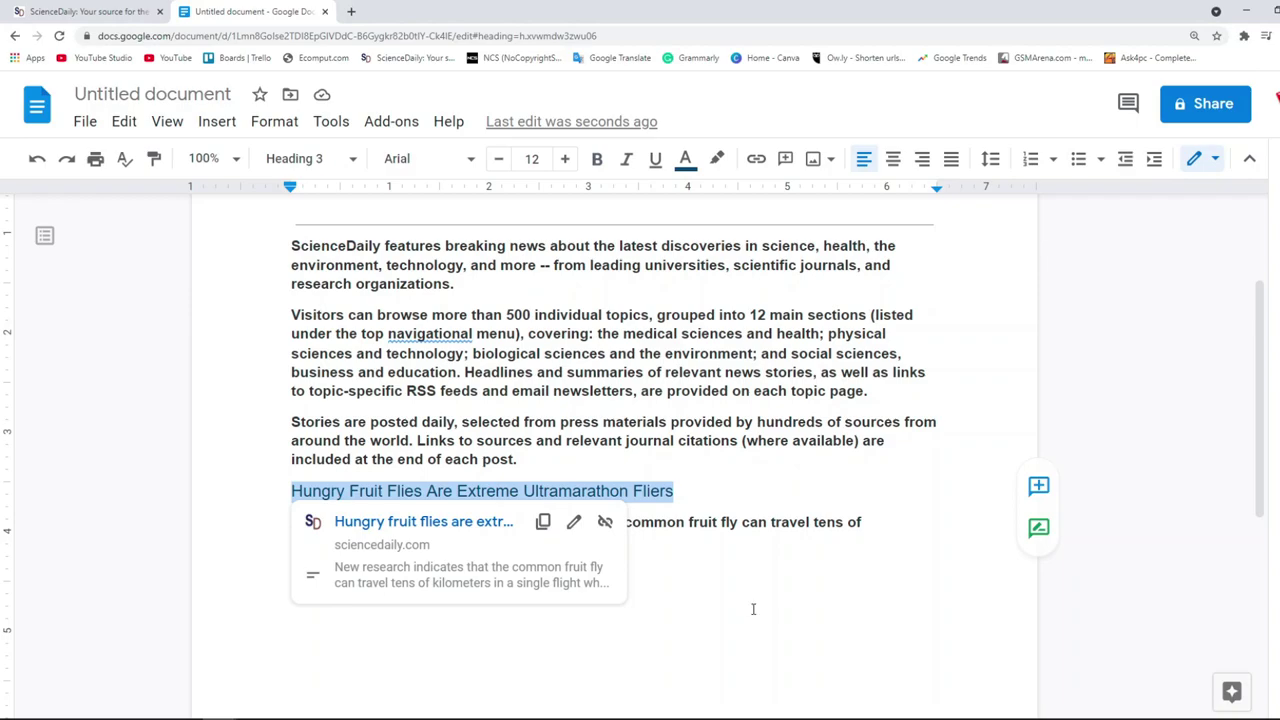
pyautogui.click(753, 609)
pyautogui.moveTo(753, 609); pyautogui.dragTo(781, 630)
pyautogui.moveTo(404, 584); pyautogui.dragTo(313, 491)
pyautogui.hotkey('ctrl', 'c')
pyautogui.press('Delete')
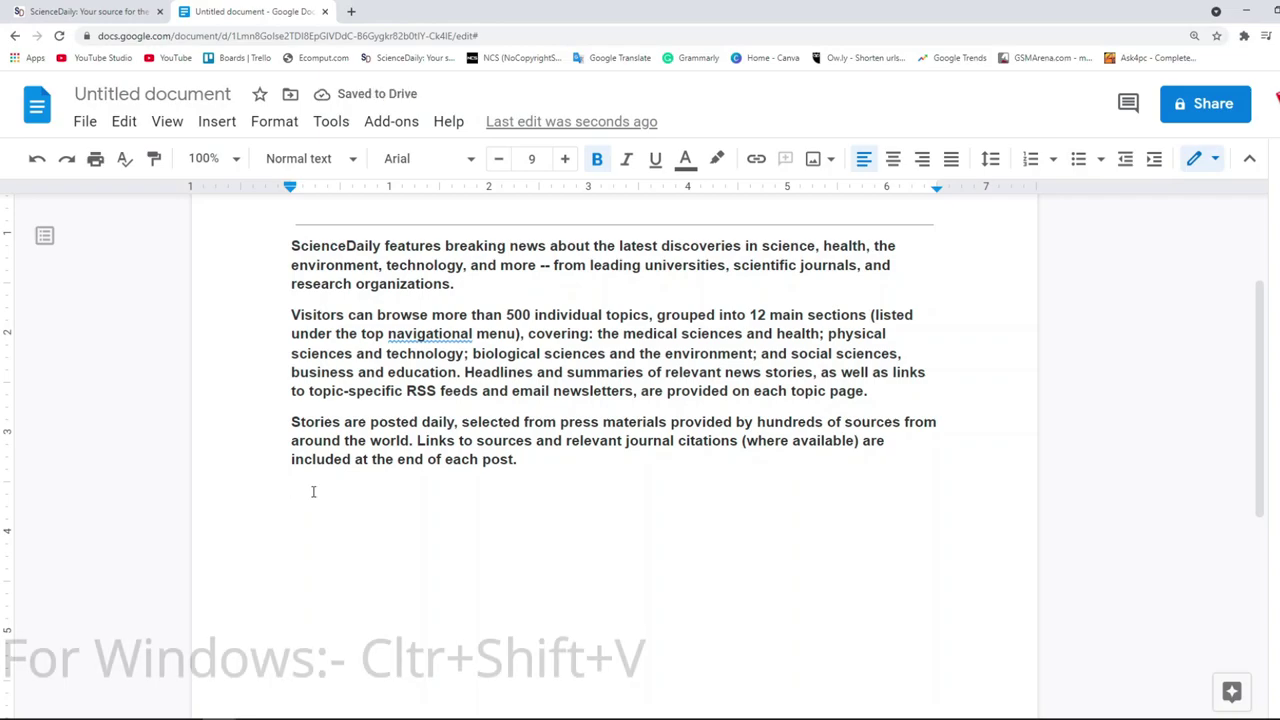
pyautogui.hotkey('ctrl', 'shift', 'v')
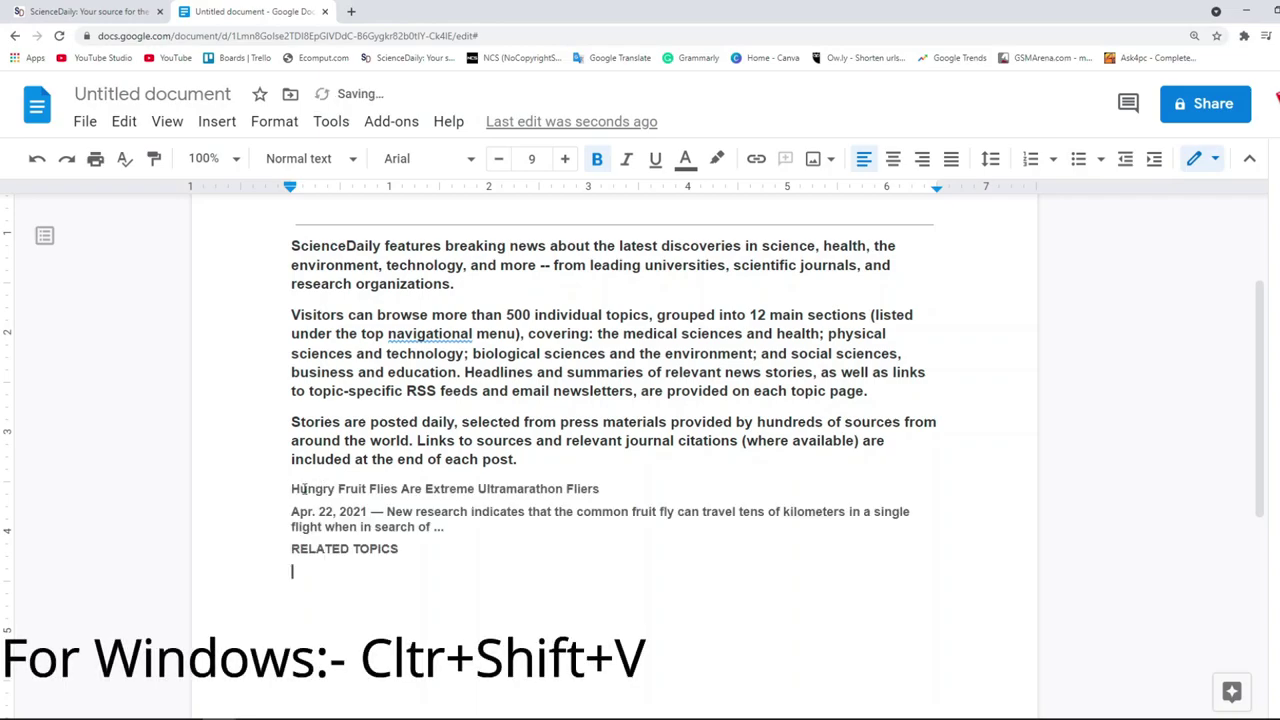
pyautogui.press('BackSpace')
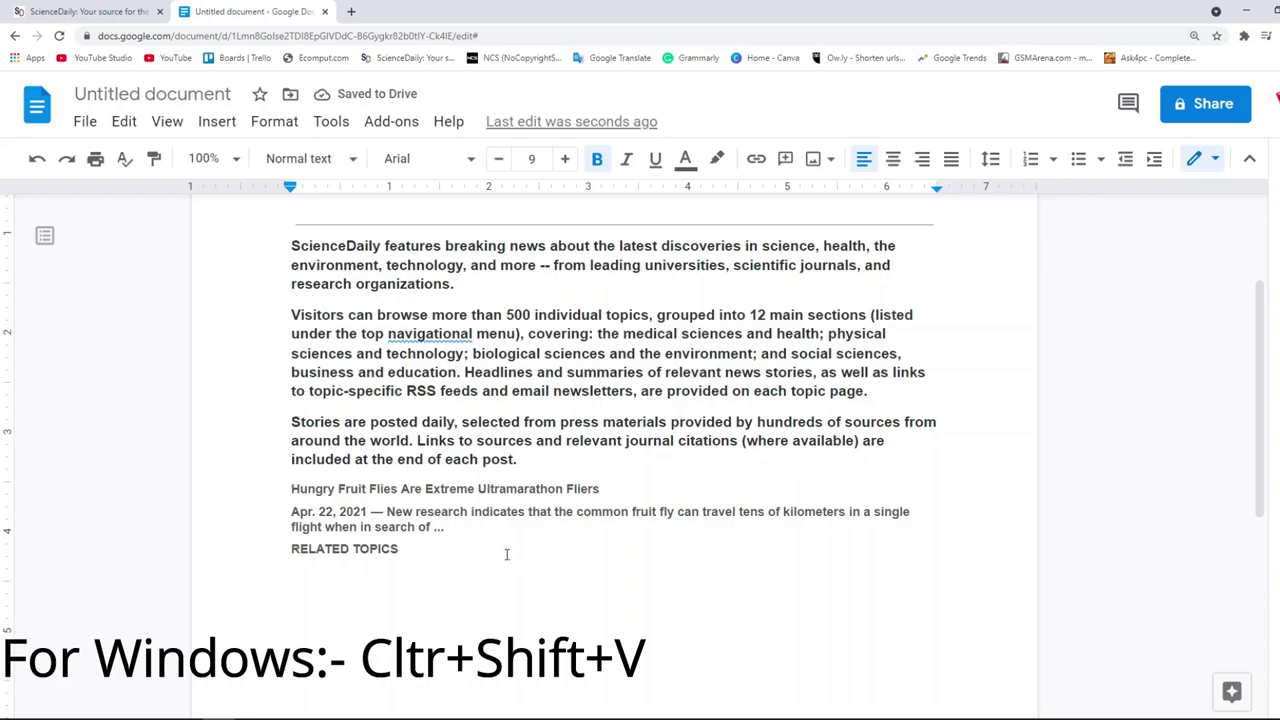
pyautogui.keyDown('shift'); pyautogui.click(353, 548); pyautogui.keyUp('shift')
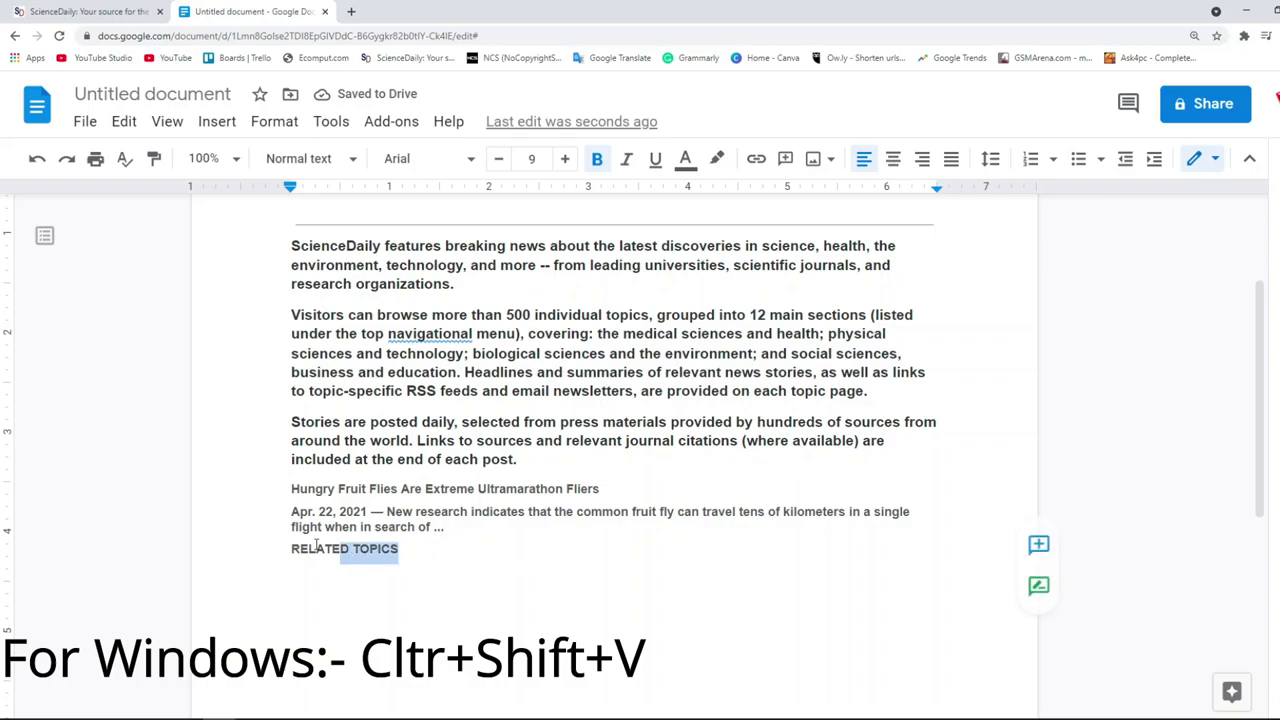
pyautogui.hotkey('shift', 'Up')
pyautogui.click(622, 560)
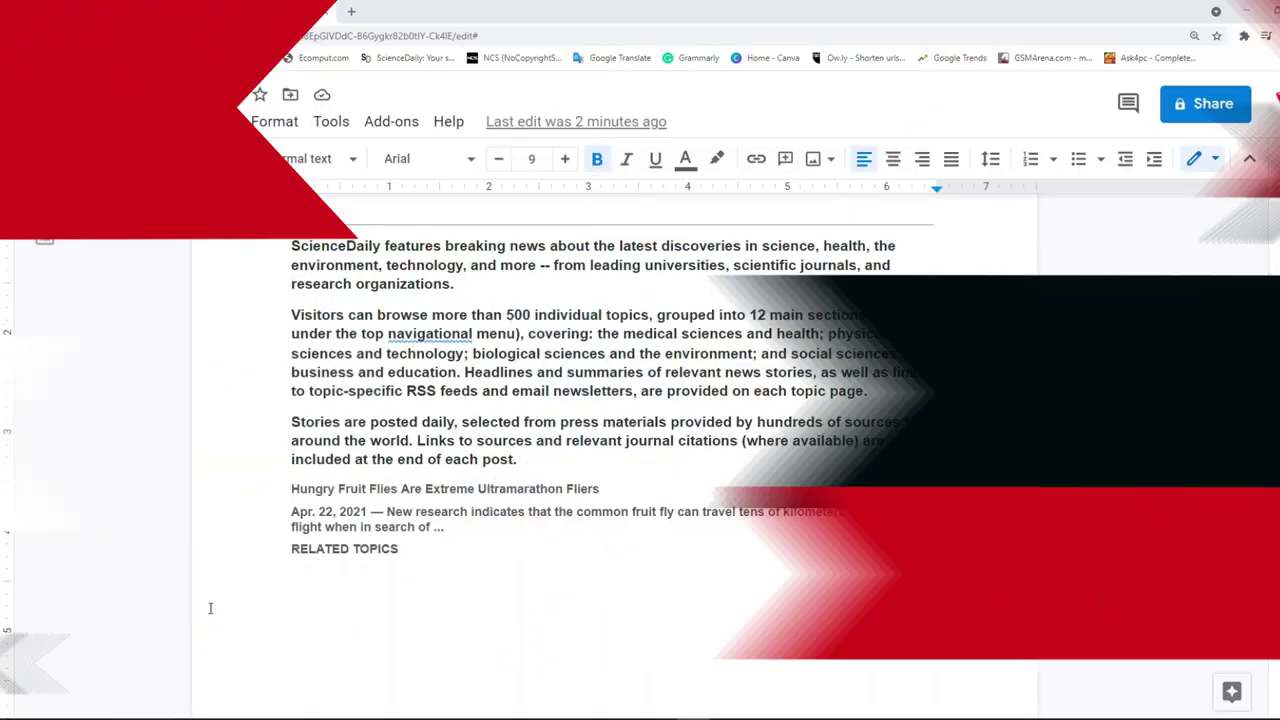
# - Delete the word "TOPICS" from the end of the "RELATED TOPICS" line, one character at a time
pyautogui.click(420, 549)
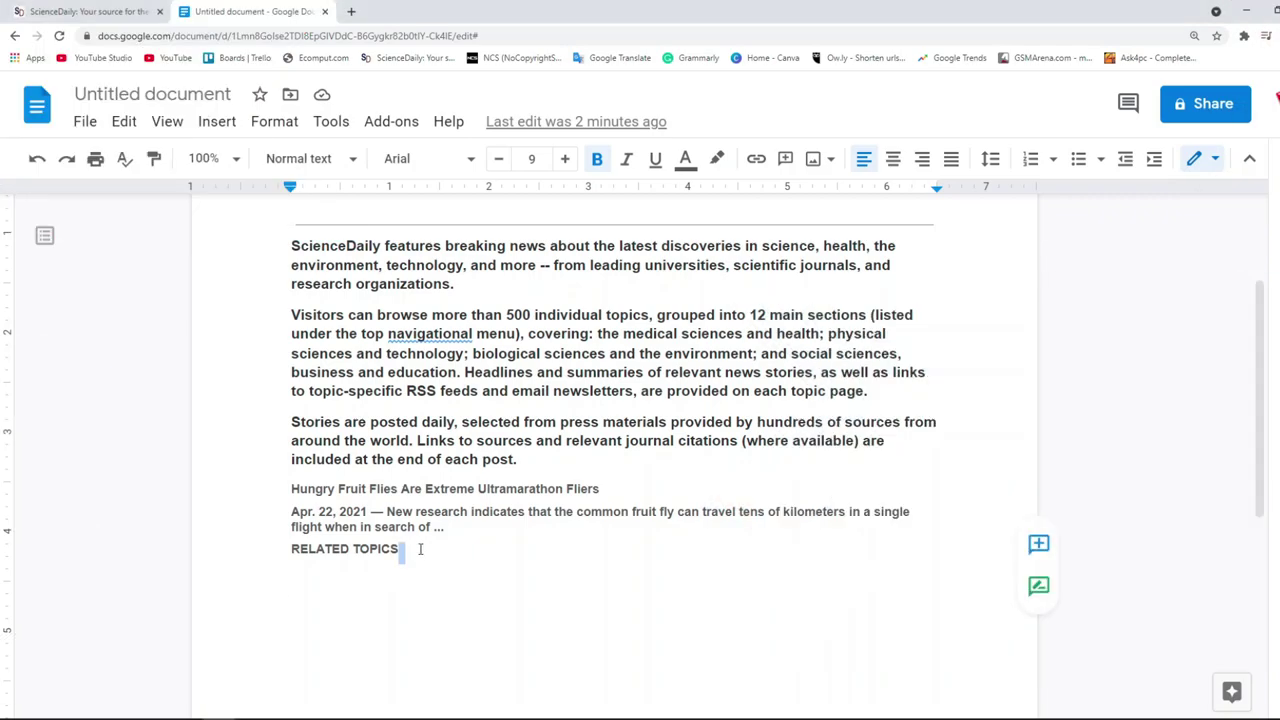
pyautogui.press('BackSpace')
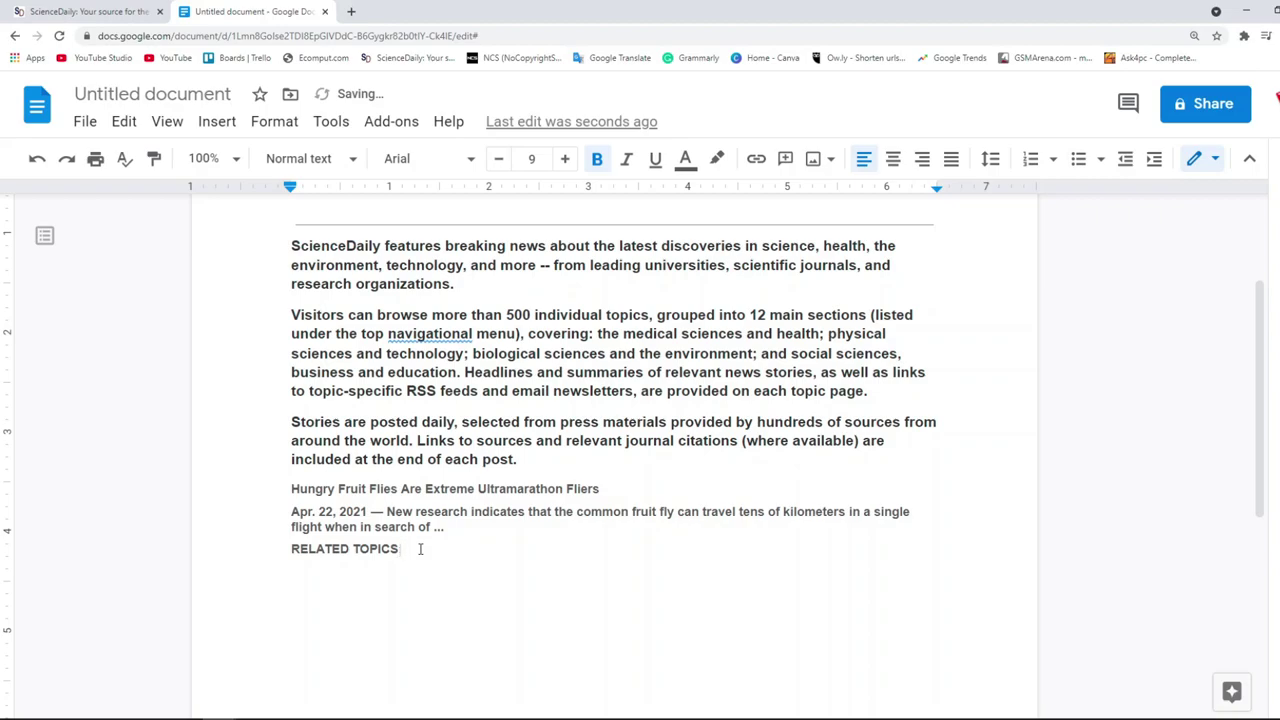
pyautogui.press('BackSpace')
pyautogui.press('BackSpace')
pyautogui.press('BackSpace')
pyautogui.press('BackSpace')
pyautogui.press('BackSpace')
pyautogui.press('BackSpace')
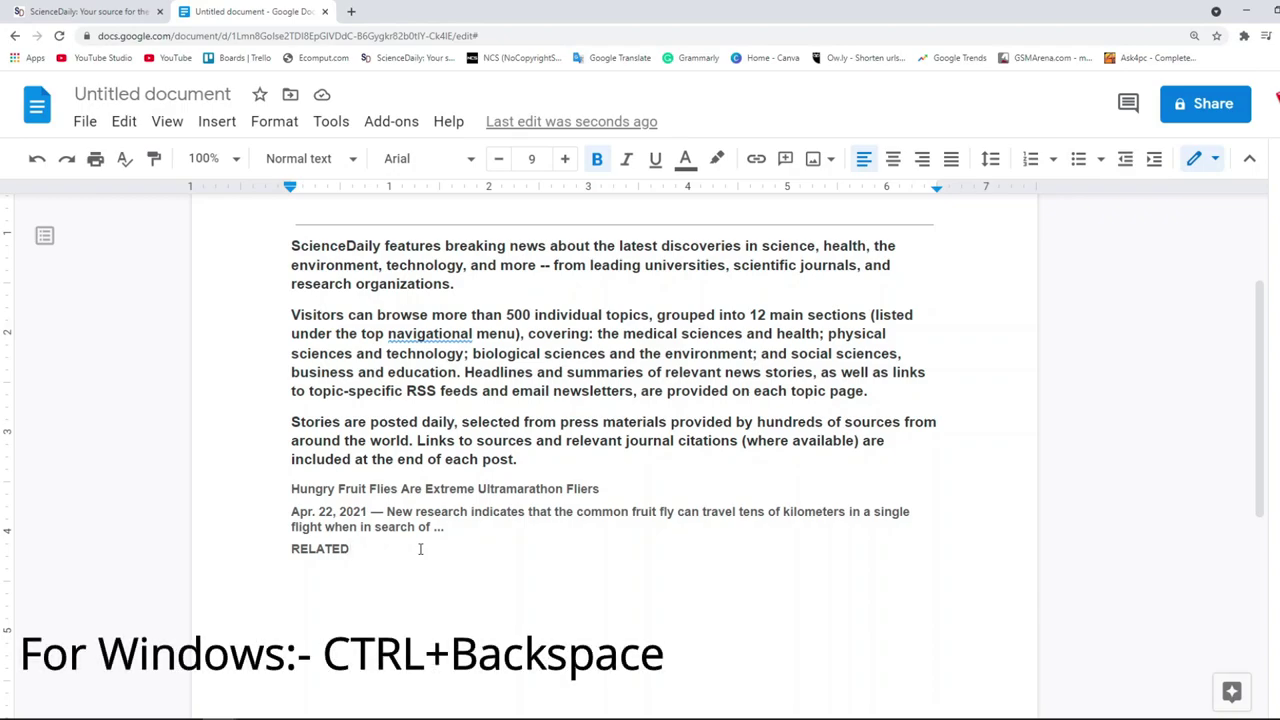
# - Delete whole words backwards from "RELATED" until the excerpt ends at "can travel tens of"
pyautogui.hotkey('ctrl', 'BackSpace')
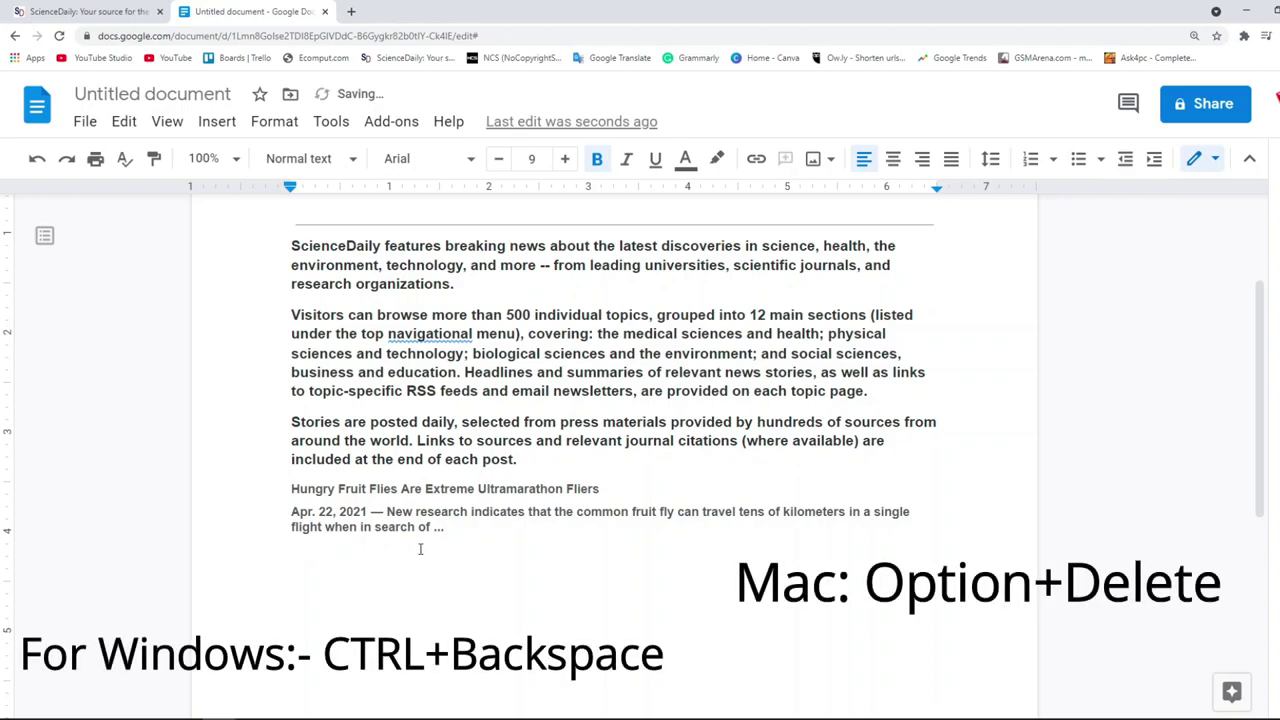
pyautogui.hotkey('ctrl', 'BackSpace')
pyautogui.hotkey('ctrl', 'BackSpace')
pyautogui.hotkey('ctrl', 'BackSpace')
pyautogui.hotkey('ctrl', 'BackSpace')
pyautogui.hotkey('ctrl', 'BackSpace')
pyautogui.hotkey('ctrl', 'BackSpace')
pyautogui.hotkey('ctrl', 'BackSpace')
pyautogui.hotkey('ctrl', 'BackSpace')
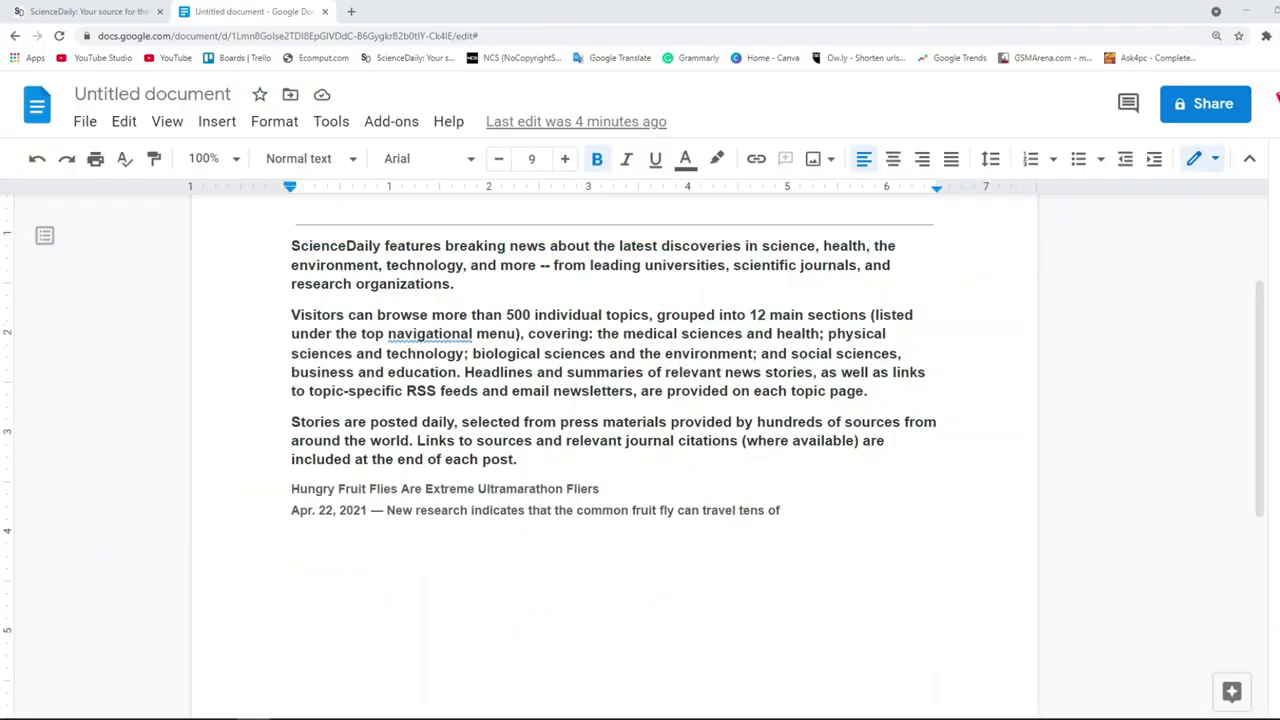
pyautogui.click(571, 546)
pyautogui.hotkey('shift', 'Up')
pyautogui.scroll(-2, 714, 457)
pyautogui.scroll(5, 714, 457)
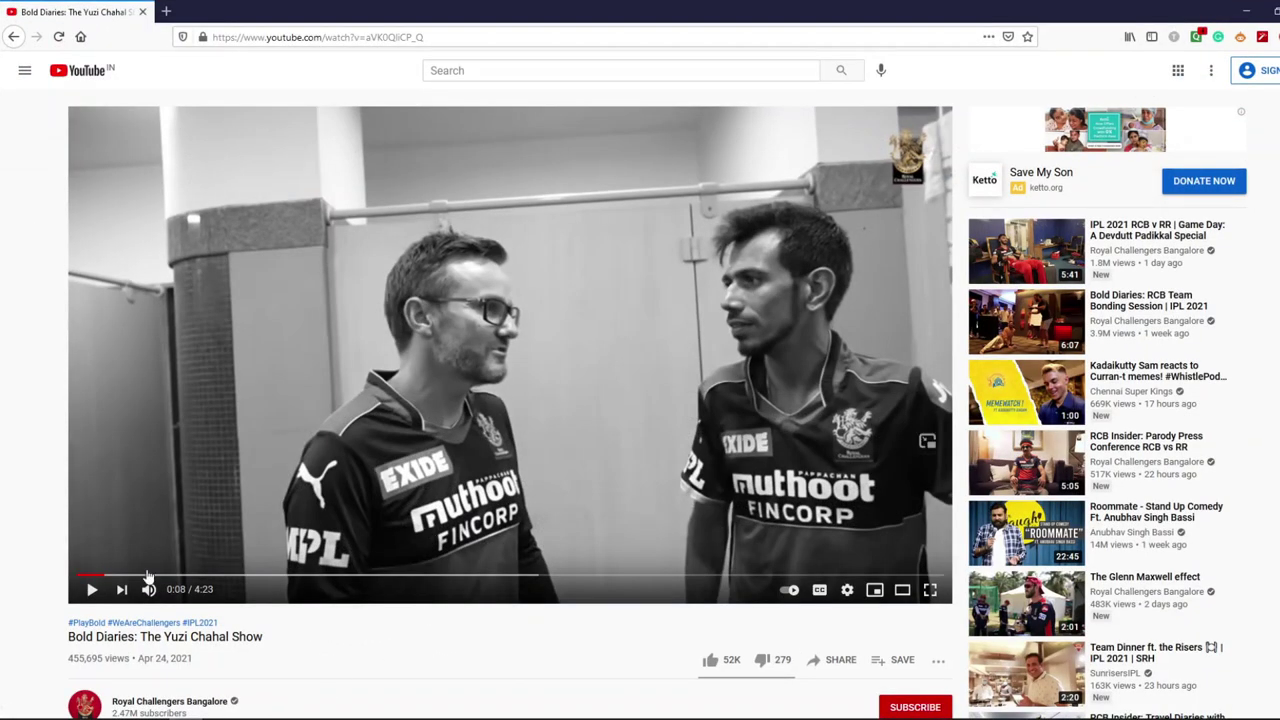
# - Play the Bold Diaries video on YouTube and switch back and forth between its window and the Google Docs document, ending in the document
pyautogui.click(91, 589)
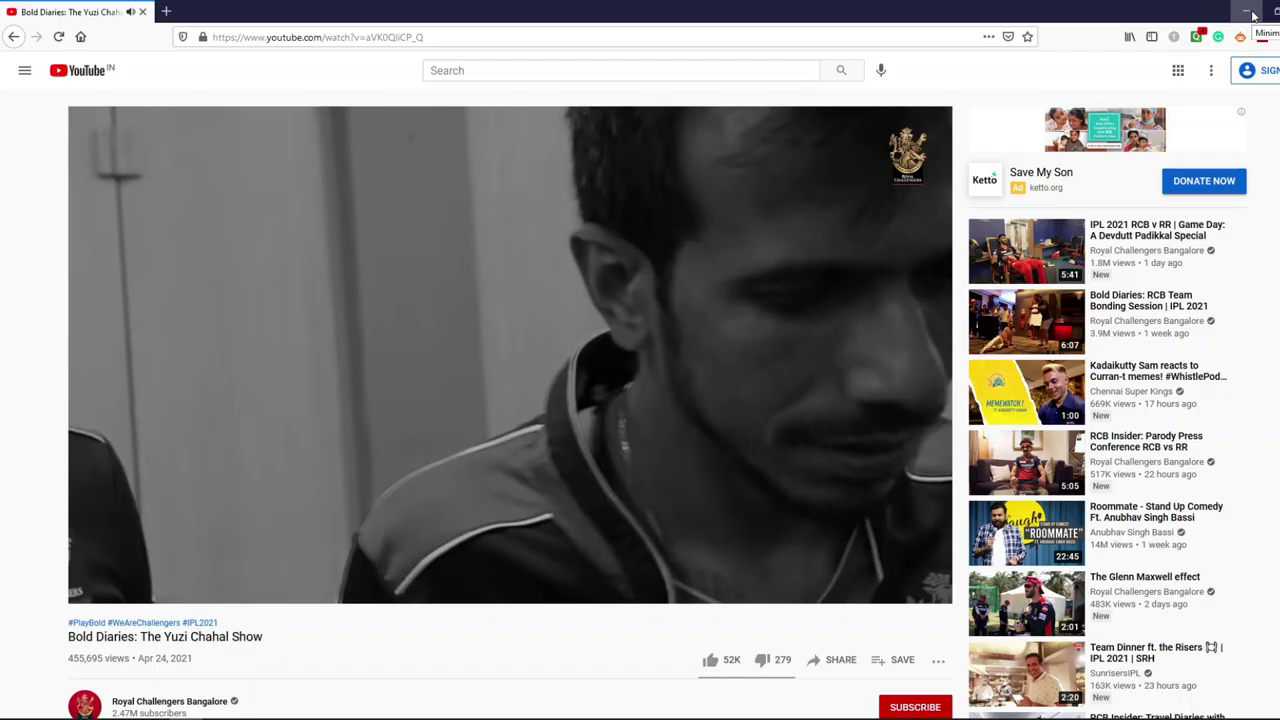
pyautogui.click(1252, 14)
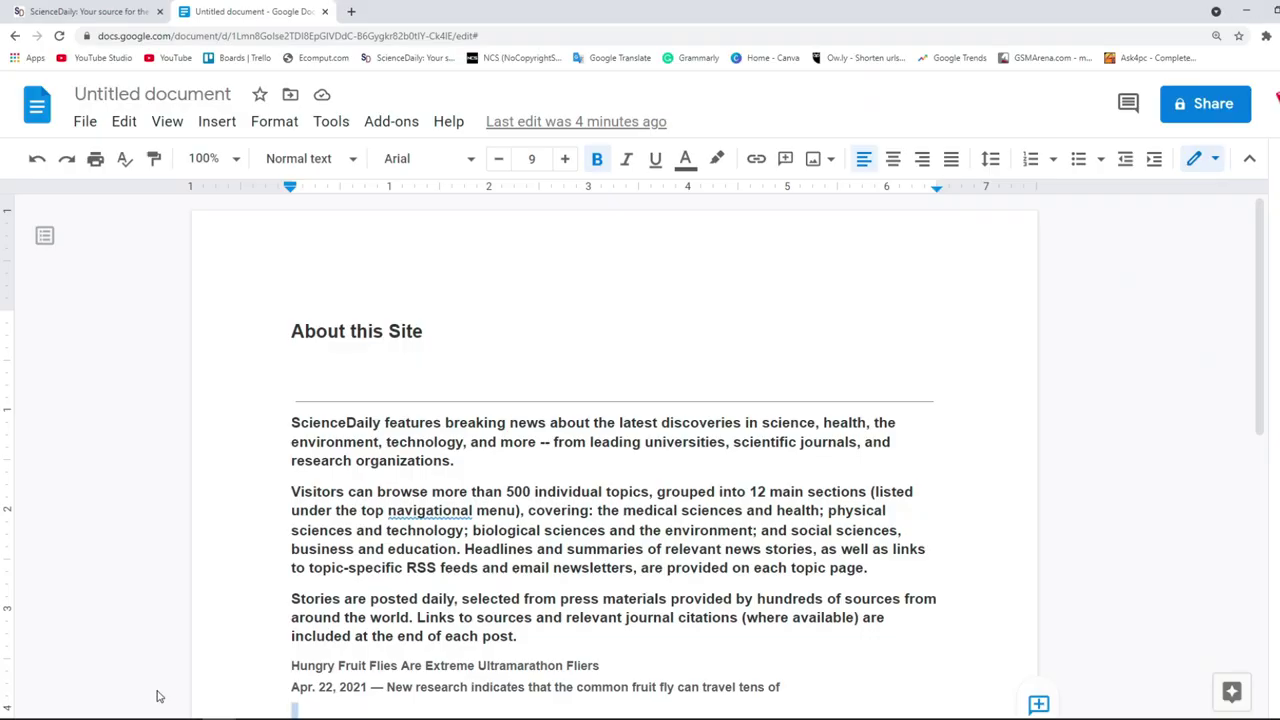
pyautogui.hotkey('alt', 'Tab')
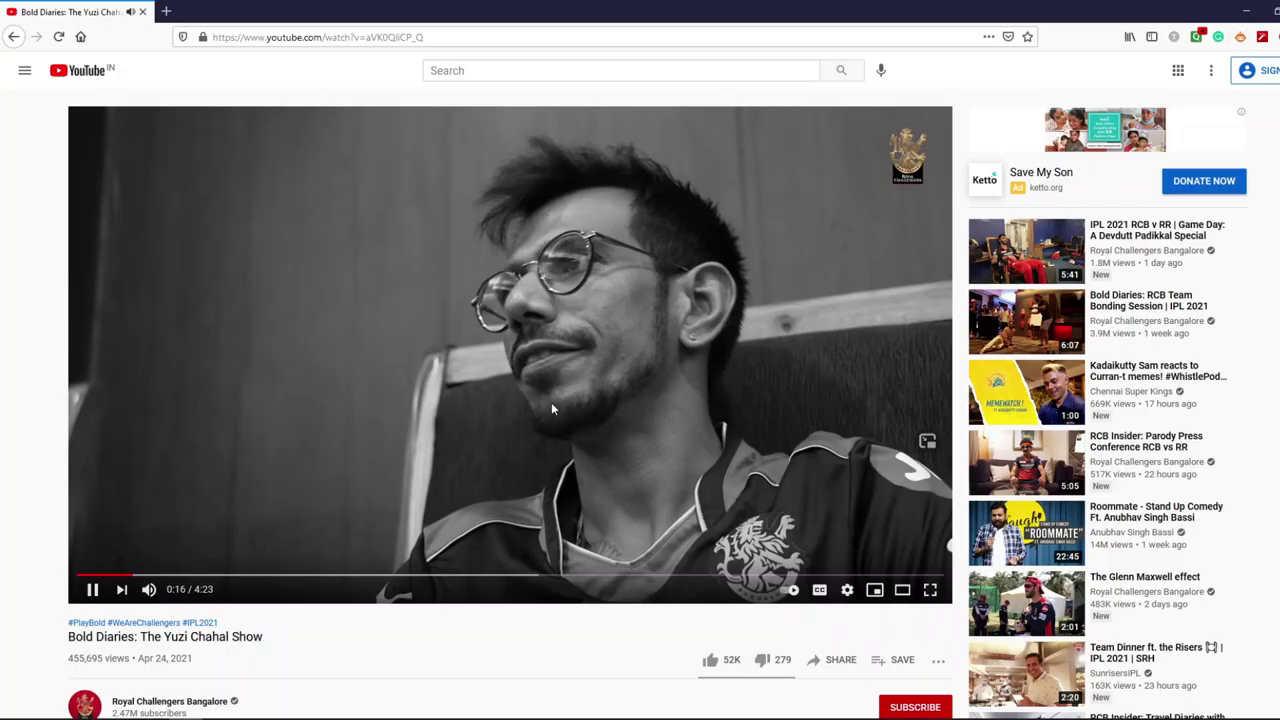
pyautogui.click(1252, 14)
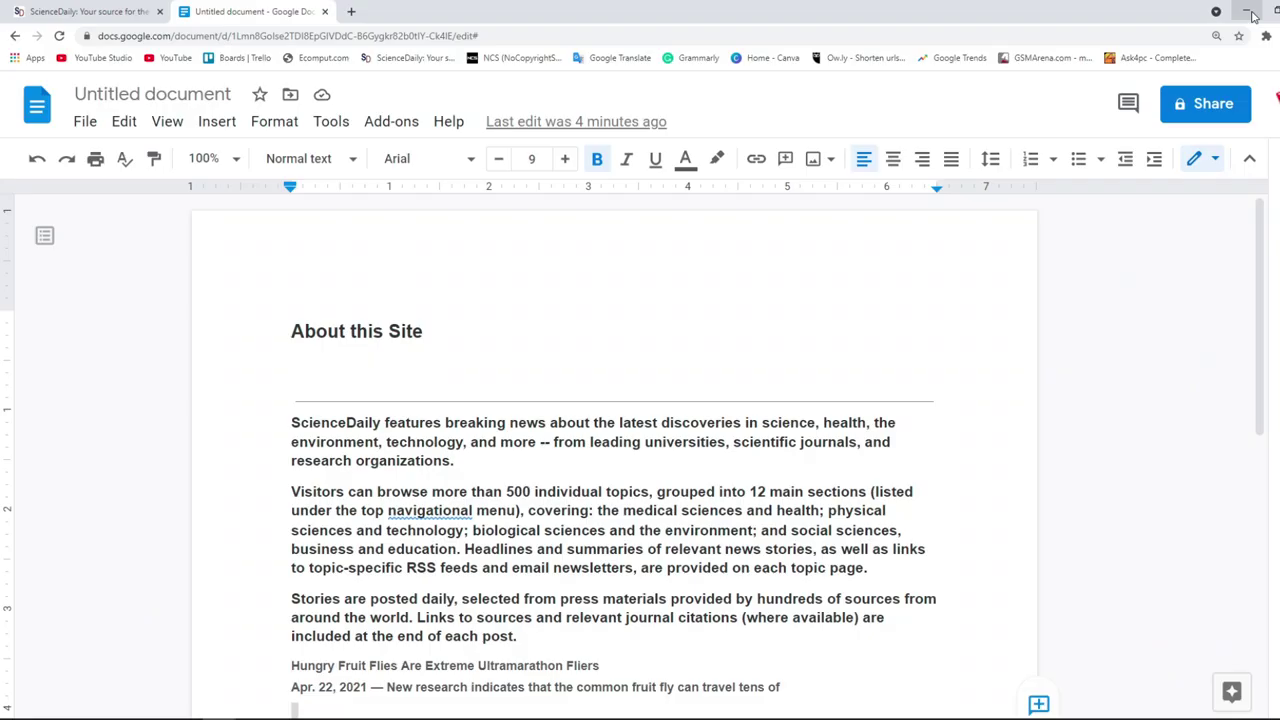
pyautogui.click(854, 294)
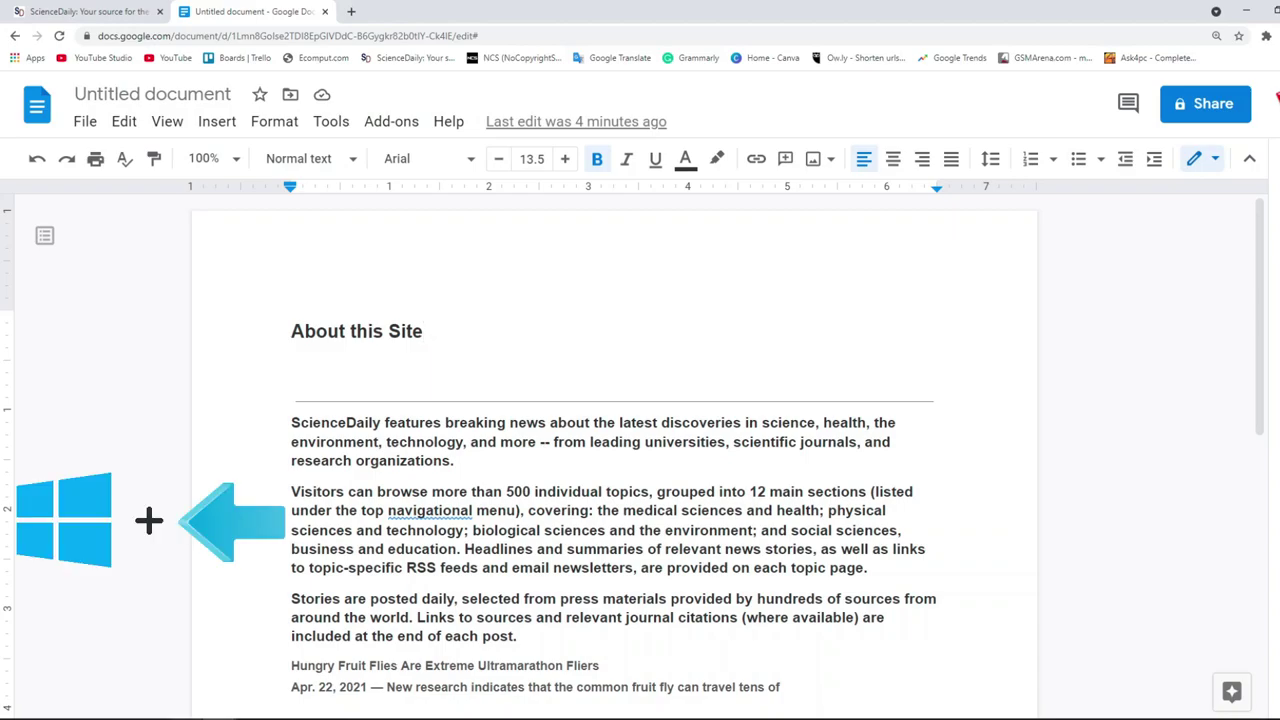
# - Tile the document on the left half and the YouTube video on the right half of the screen, and try snapping Audacity to the lower-right quarter
pyautogui.press('super+Left')
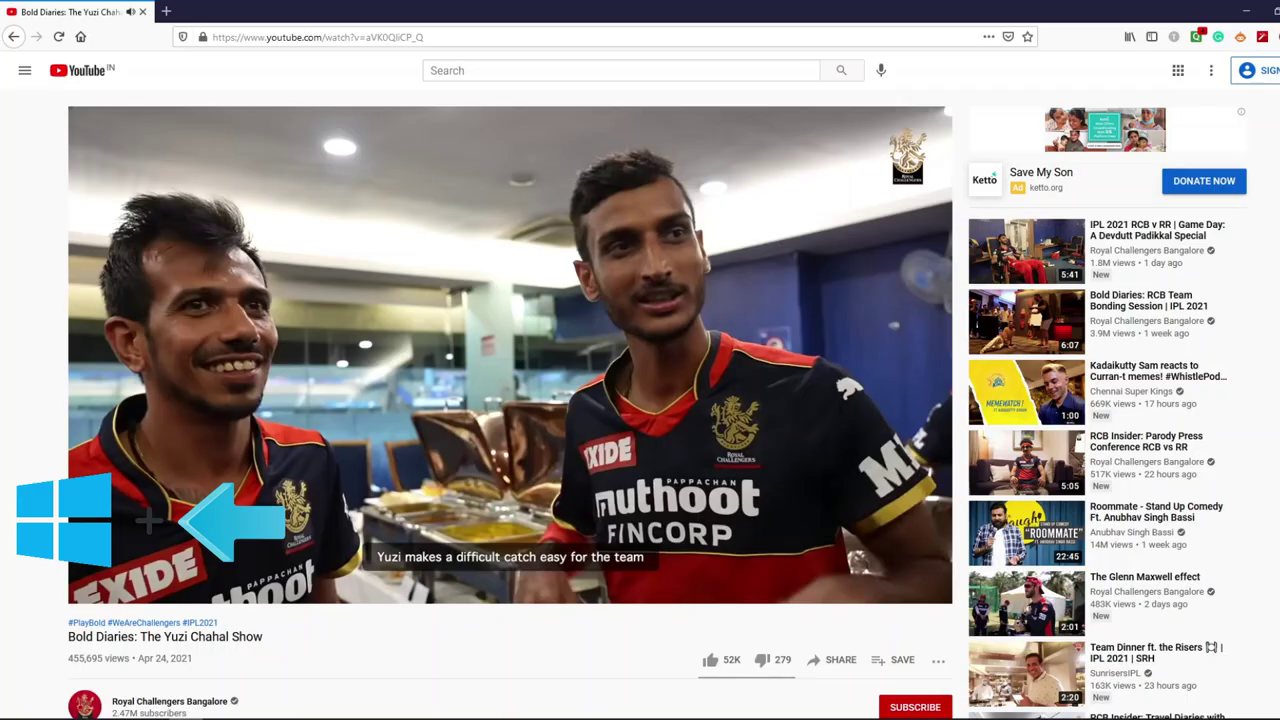
pyautogui.press('super+Right')
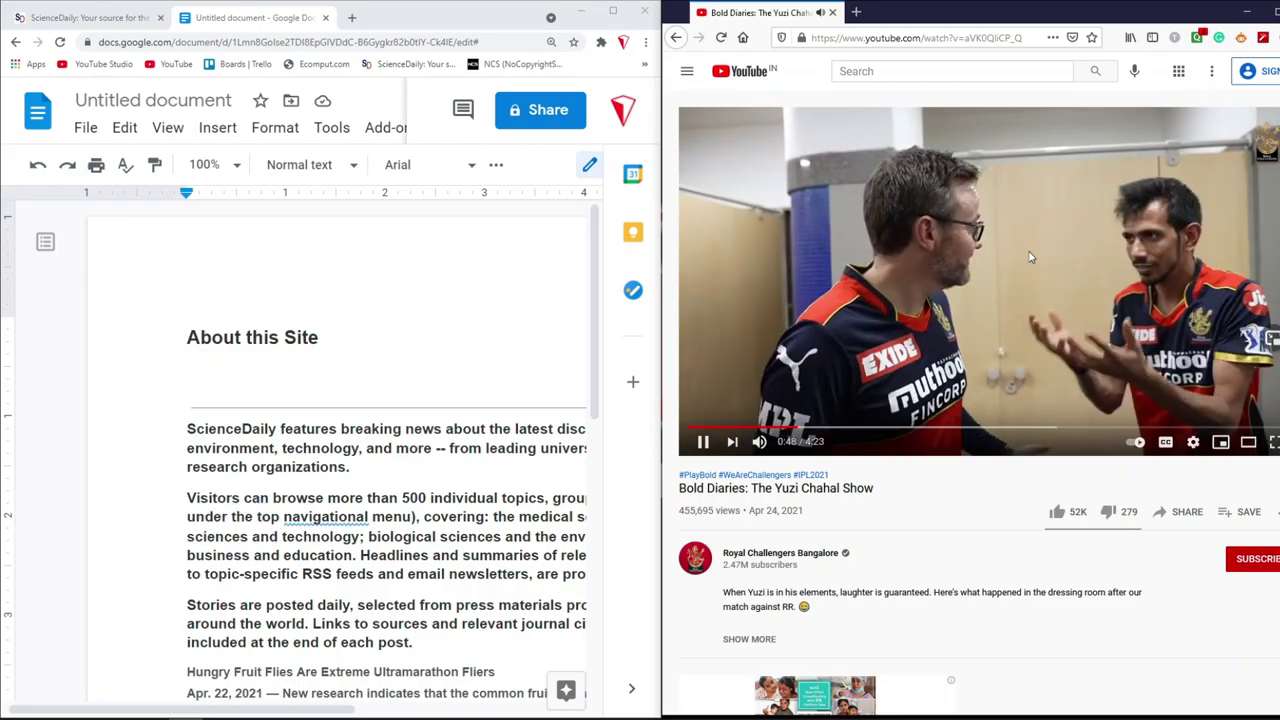
pyautogui.press('super+Down')
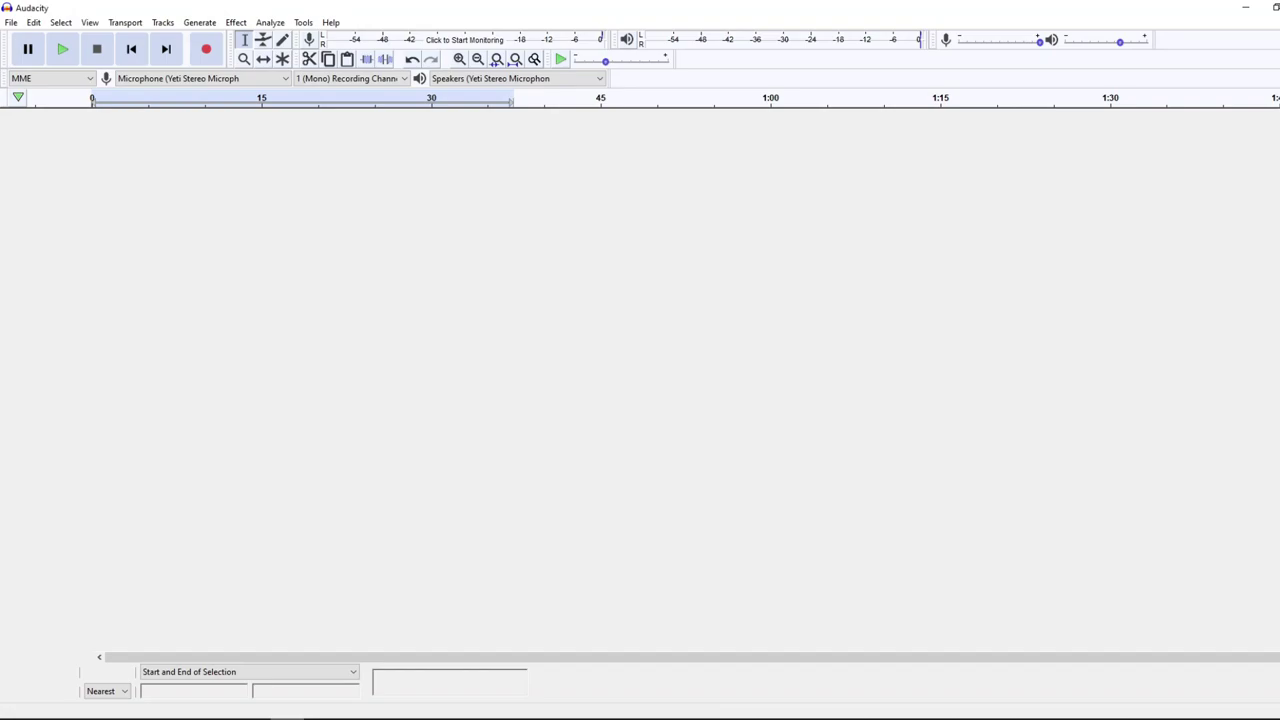
pyautogui.press('super+Right')
pyautogui.press('super+Down')
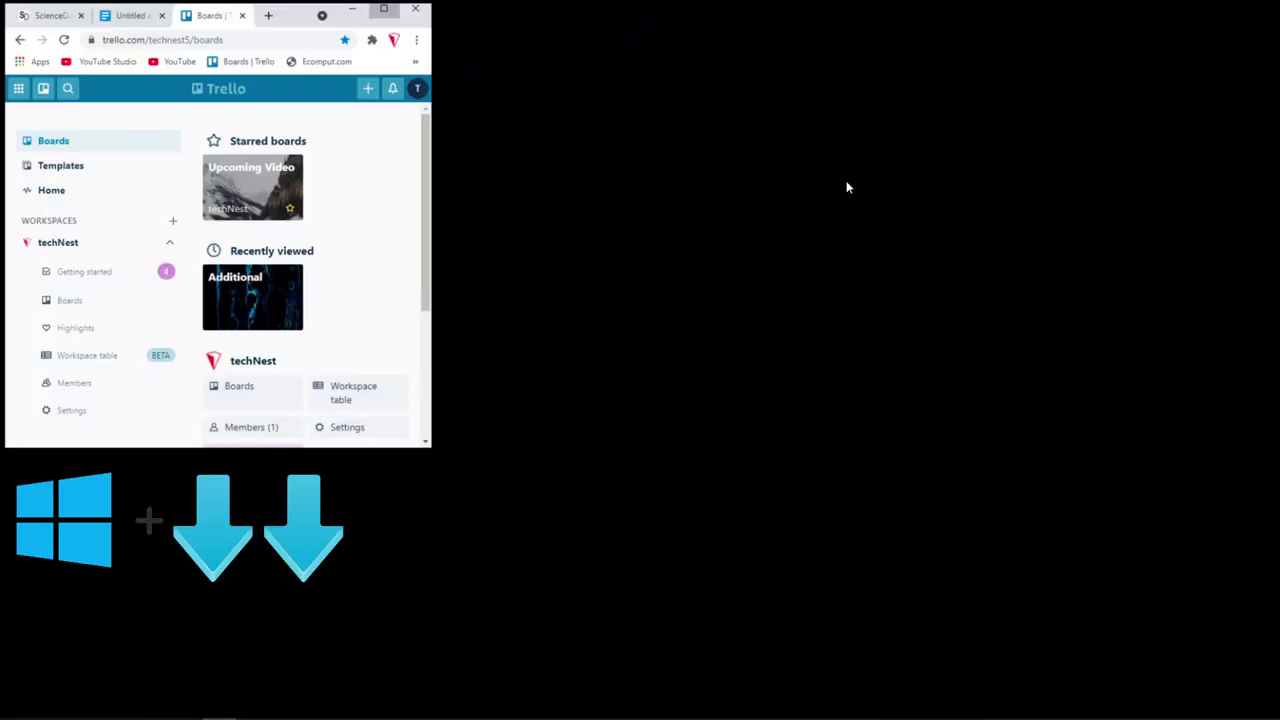
# - Maximize the browser window showing the Trello boards, and repeatedly minimize it to the desktop and bring it back
pyautogui.press('super+Up')
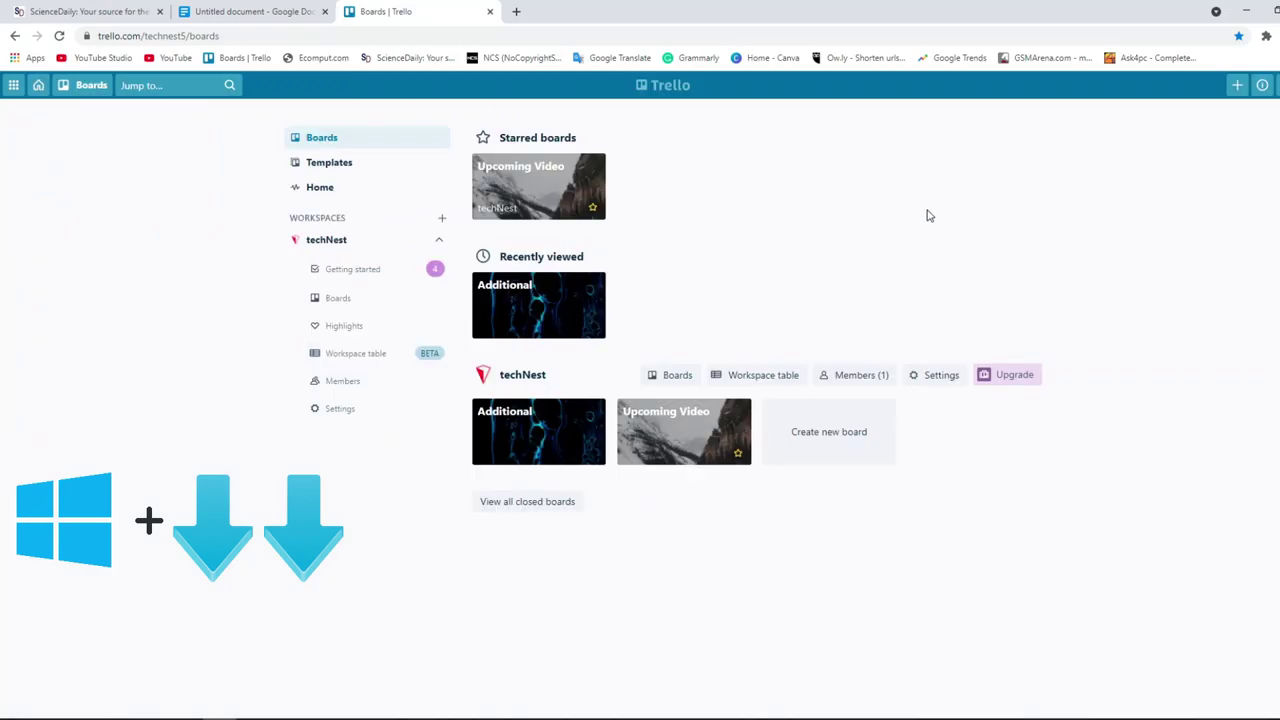
pyautogui.press('super+Down')
pyautogui.press('super+Down')
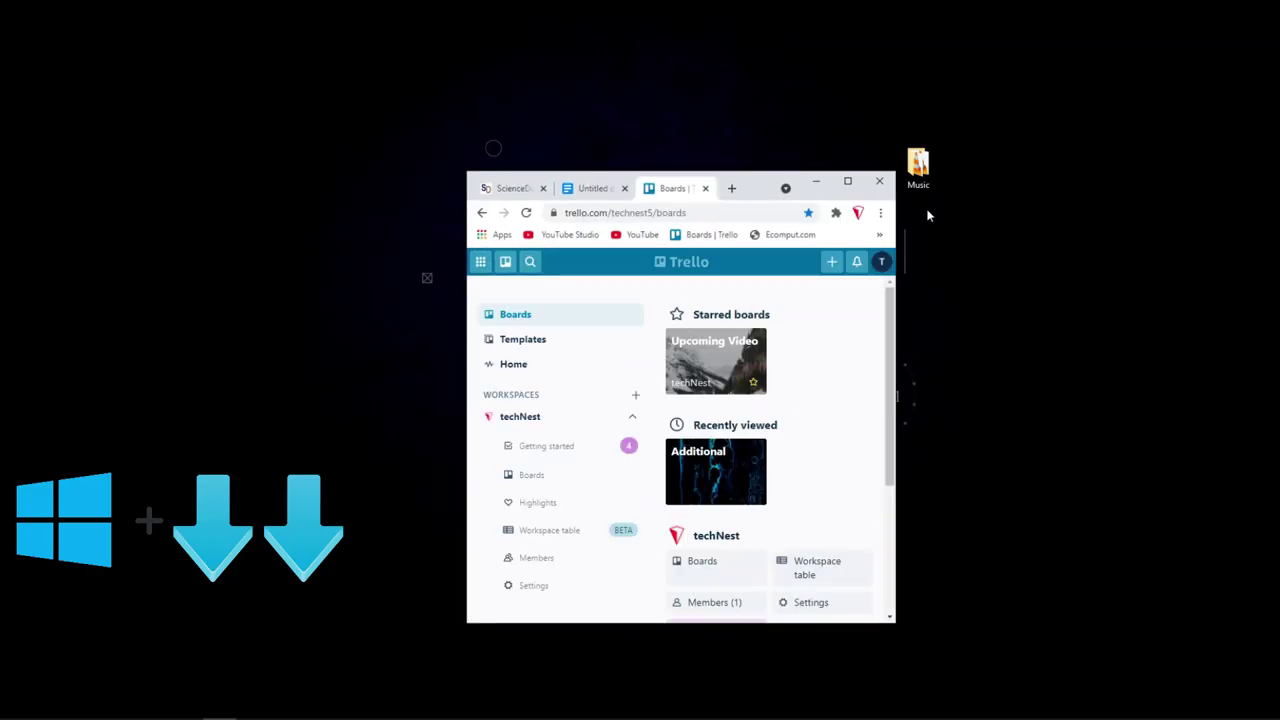
pyautogui.press('super+Up')
pyautogui.press('super+Up')
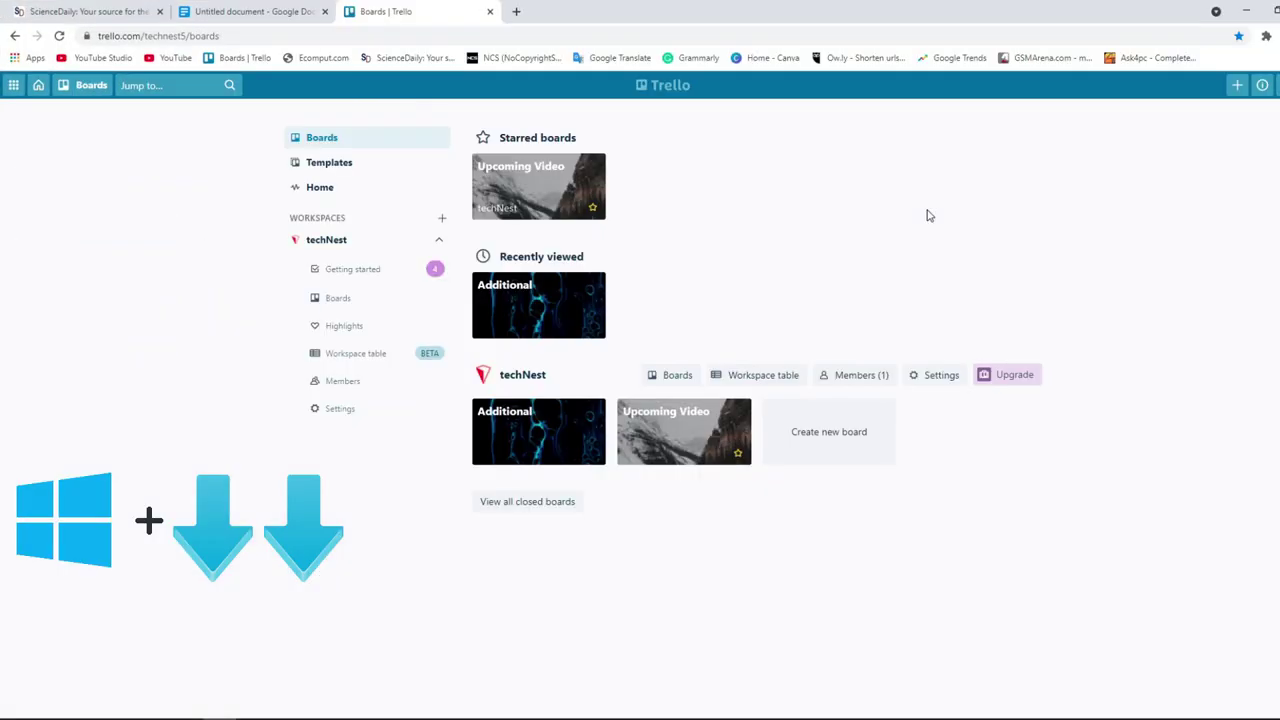
pyautogui.press('super+Down')
pyautogui.press('super+Down')
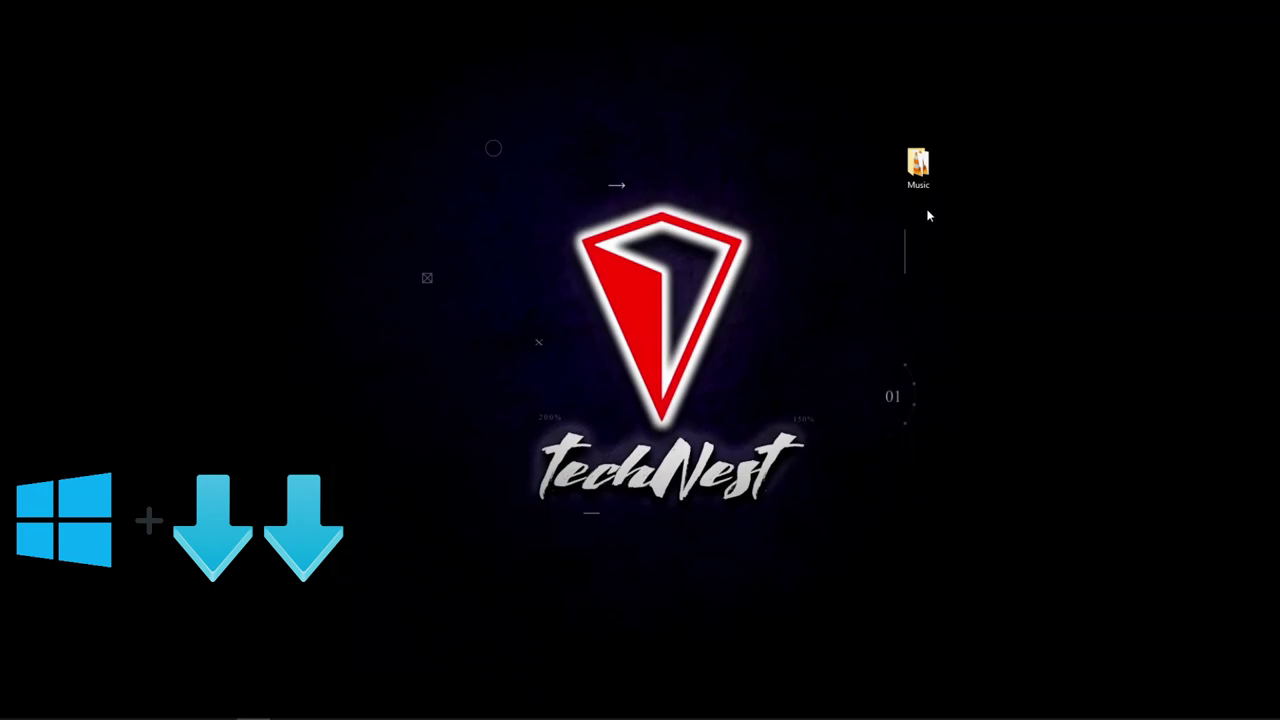
pyautogui.press('super+Up')
pyautogui.press('super+Up')
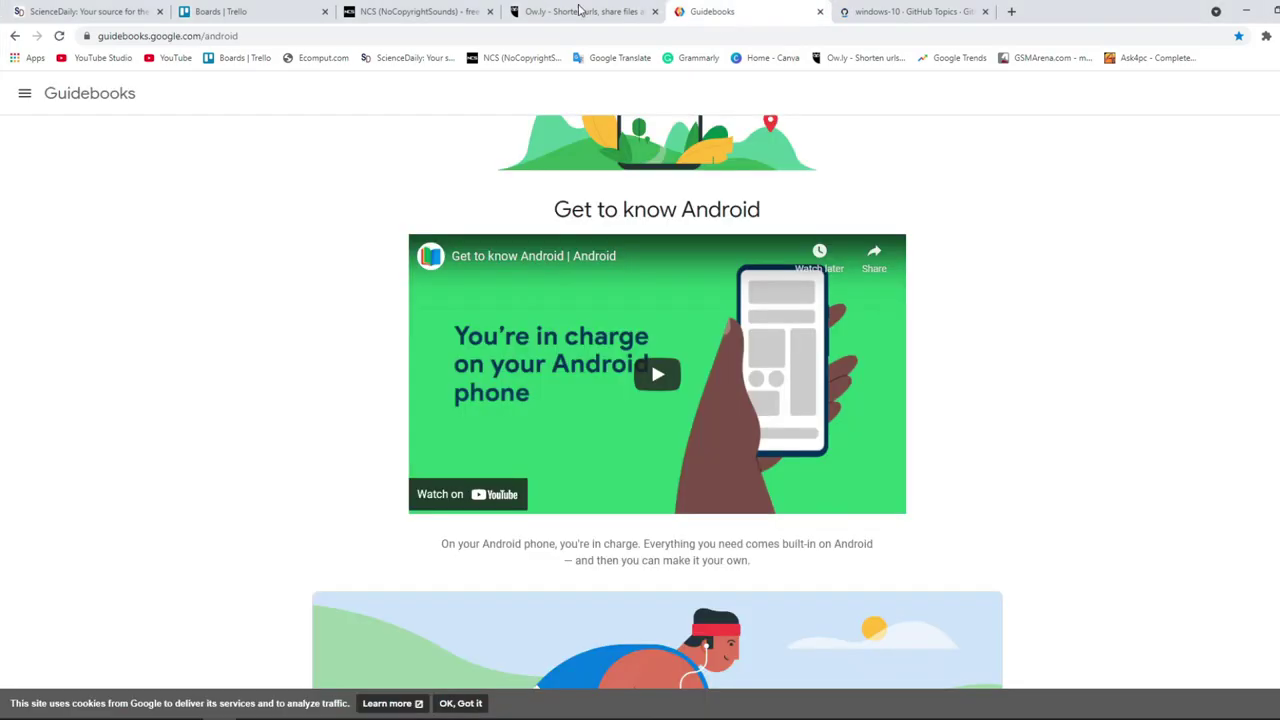
# - Look through the Ow.ly, Trello and GitHub tabs, and close the windows-10 GitHub Topics and Guidebooks tabs
pyautogui.click(578, 10)
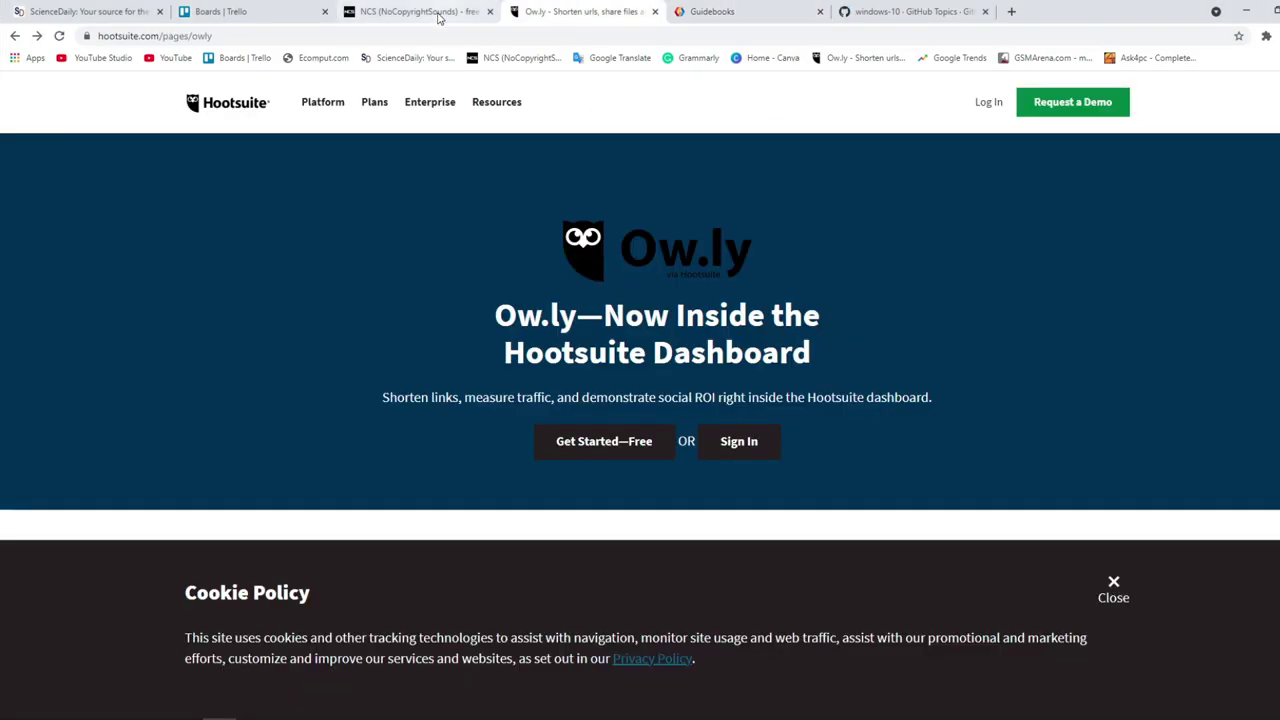
pyautogui.click(236, 16)
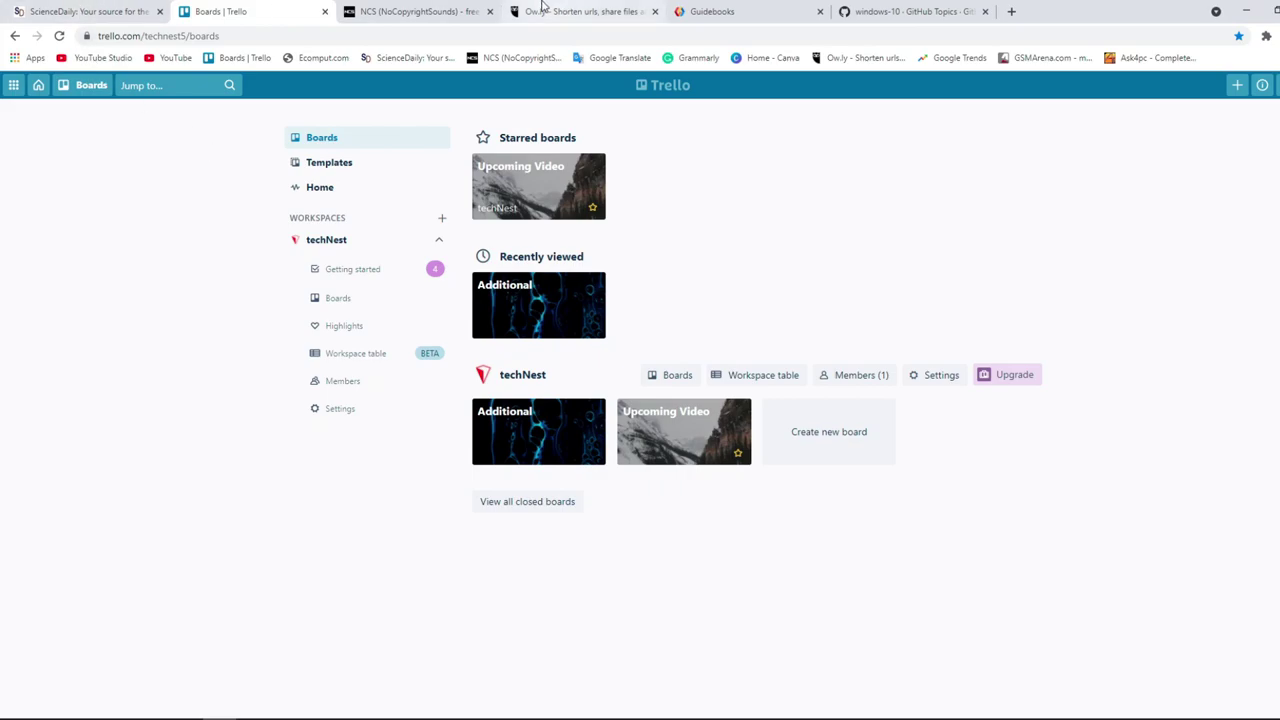
pyautogui.click(915, 10)
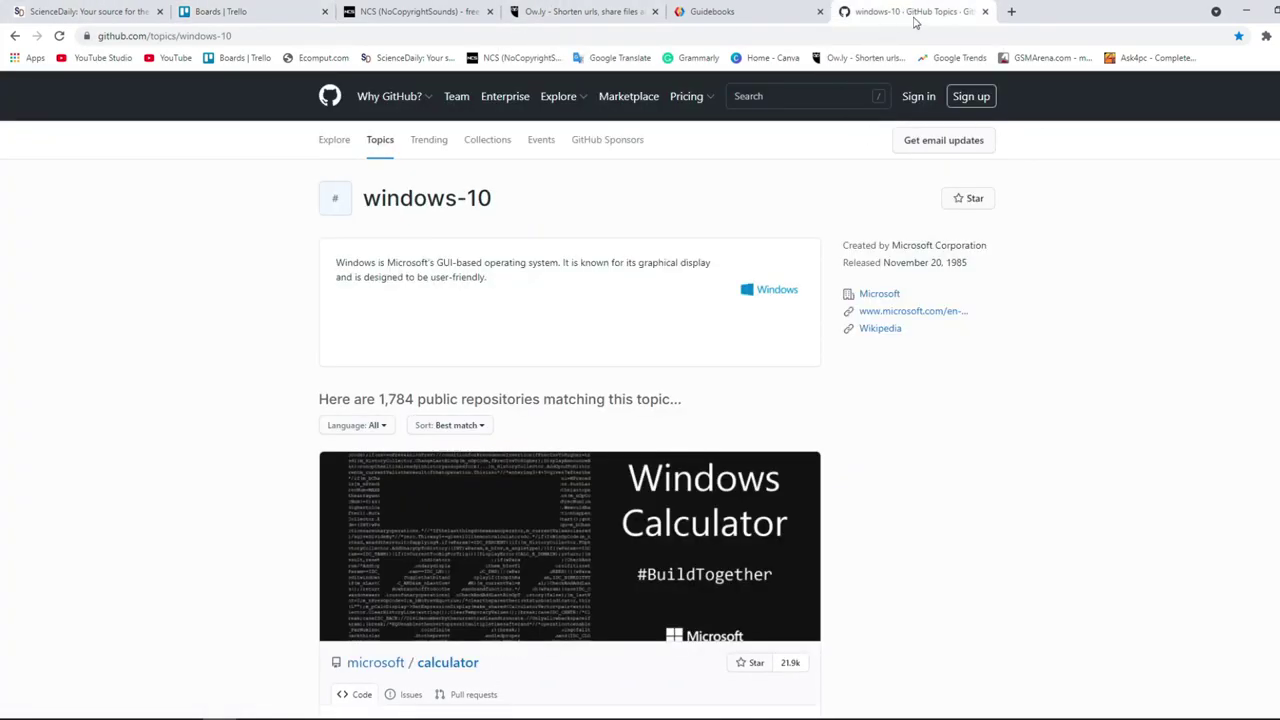
pyautogui.click(985, 11)
pyautogui.click(821, 12)
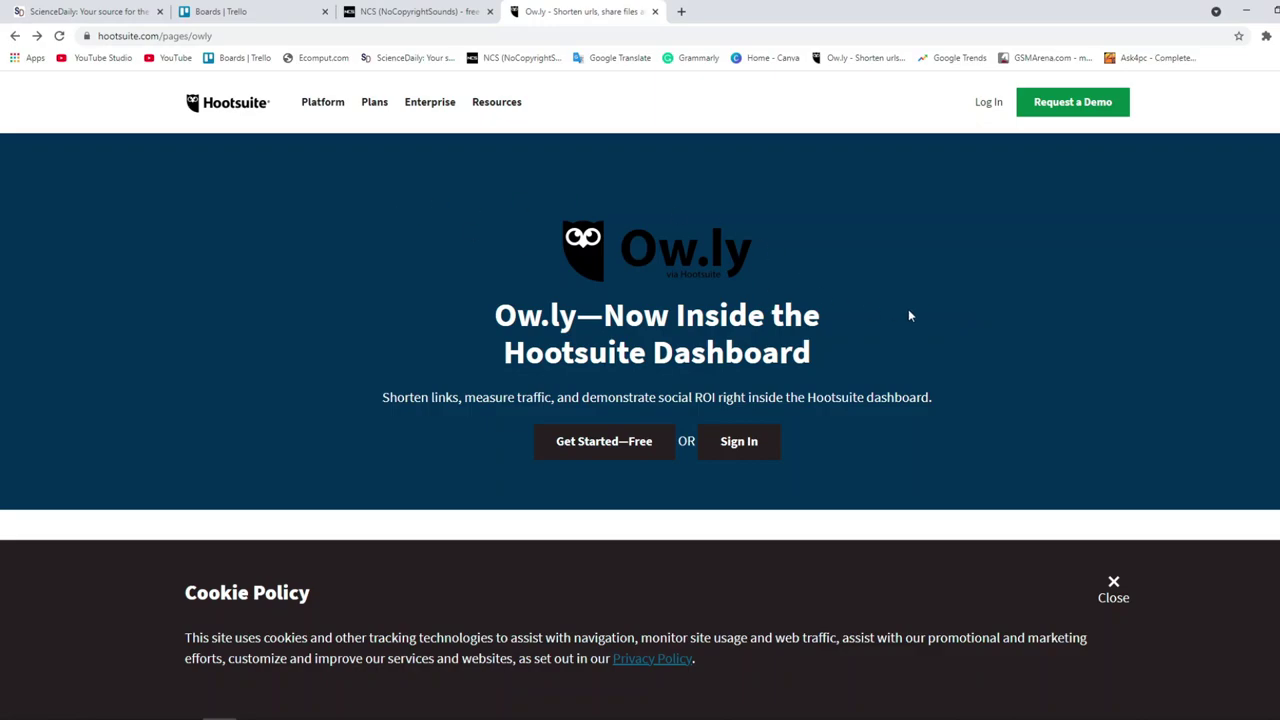
# - Open the browsing history and reopen the closed Guidebooks tab to view its Android page
pyautogui.hotkey('ctrl', 'h')
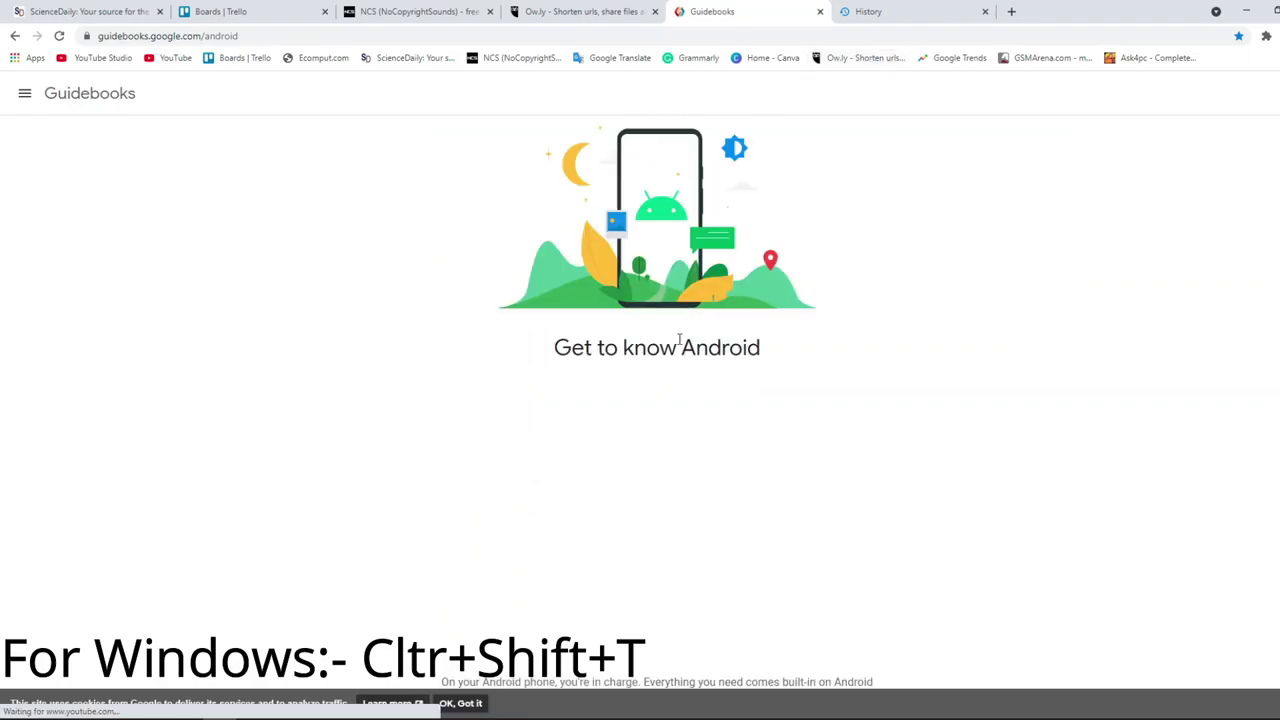
pyautogui.scroll(-3, 1031, 403)
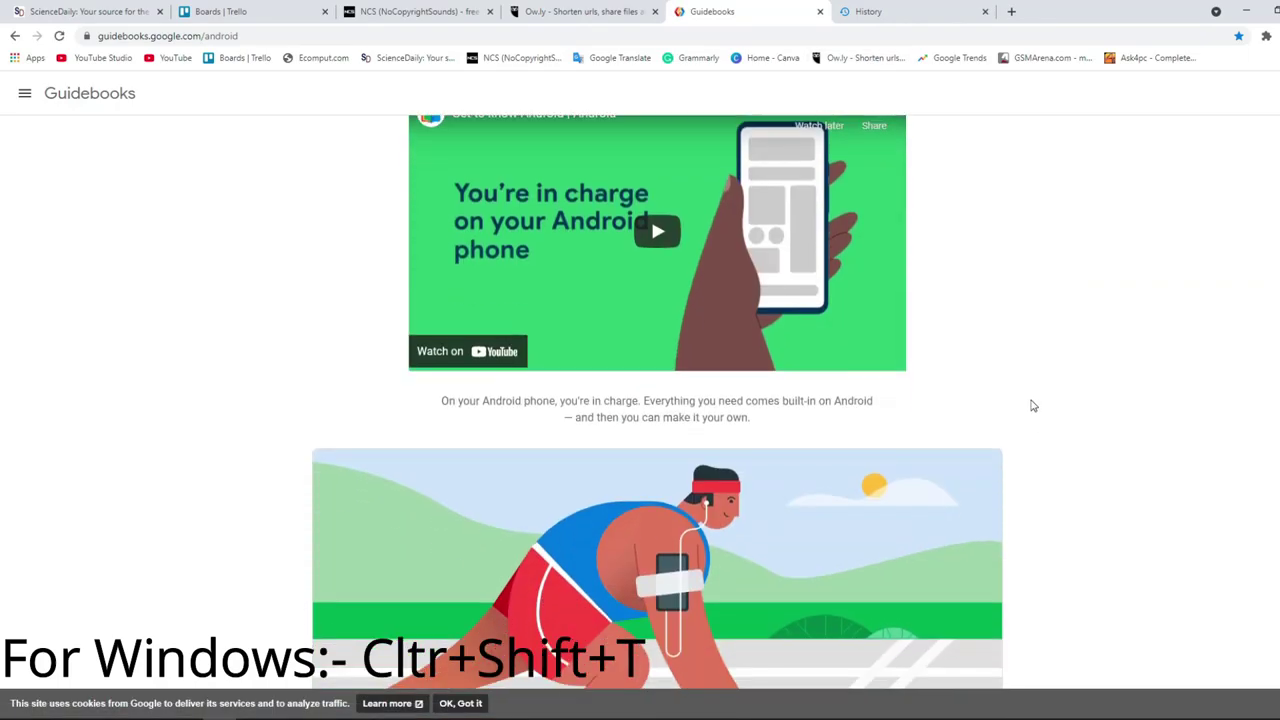
# - Bring the Word document, the Audio folder, the Sci-fi Futuristic Hud Logo Reveal folder and Audacity to the front in turn
pyautogui.scroll(-4, 1034, 406)
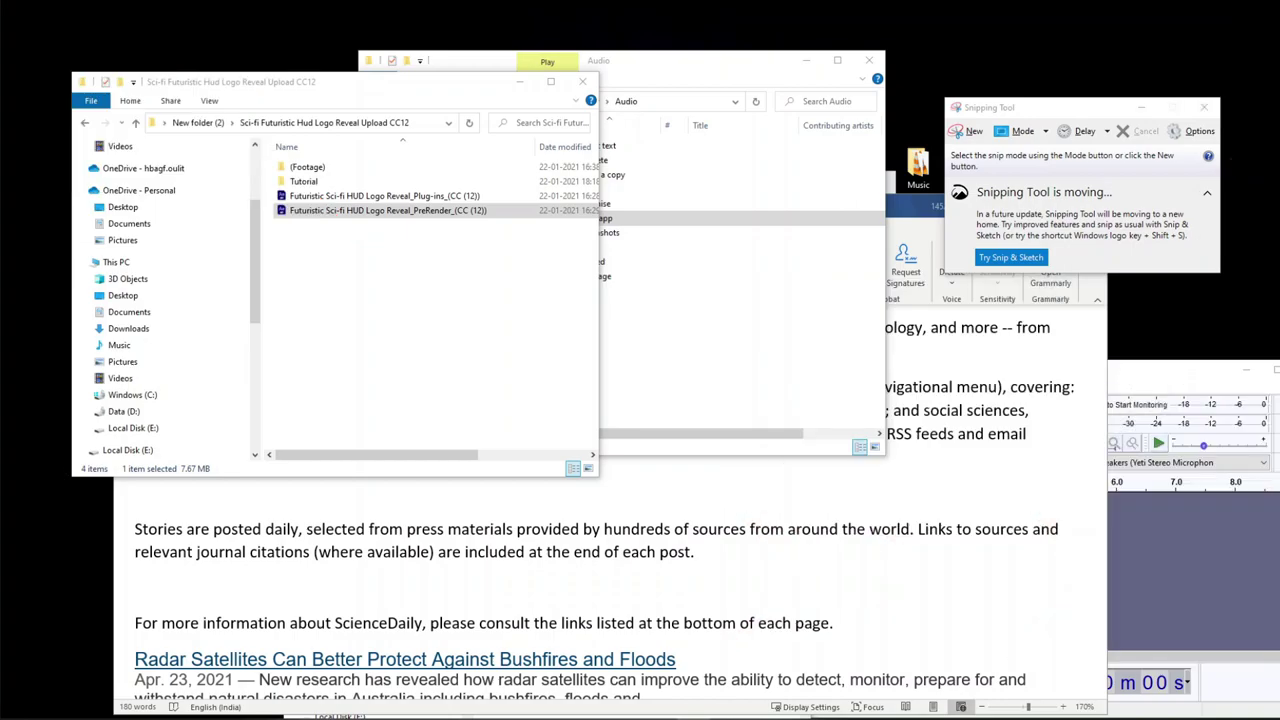
pyautogui.click(852, 543)
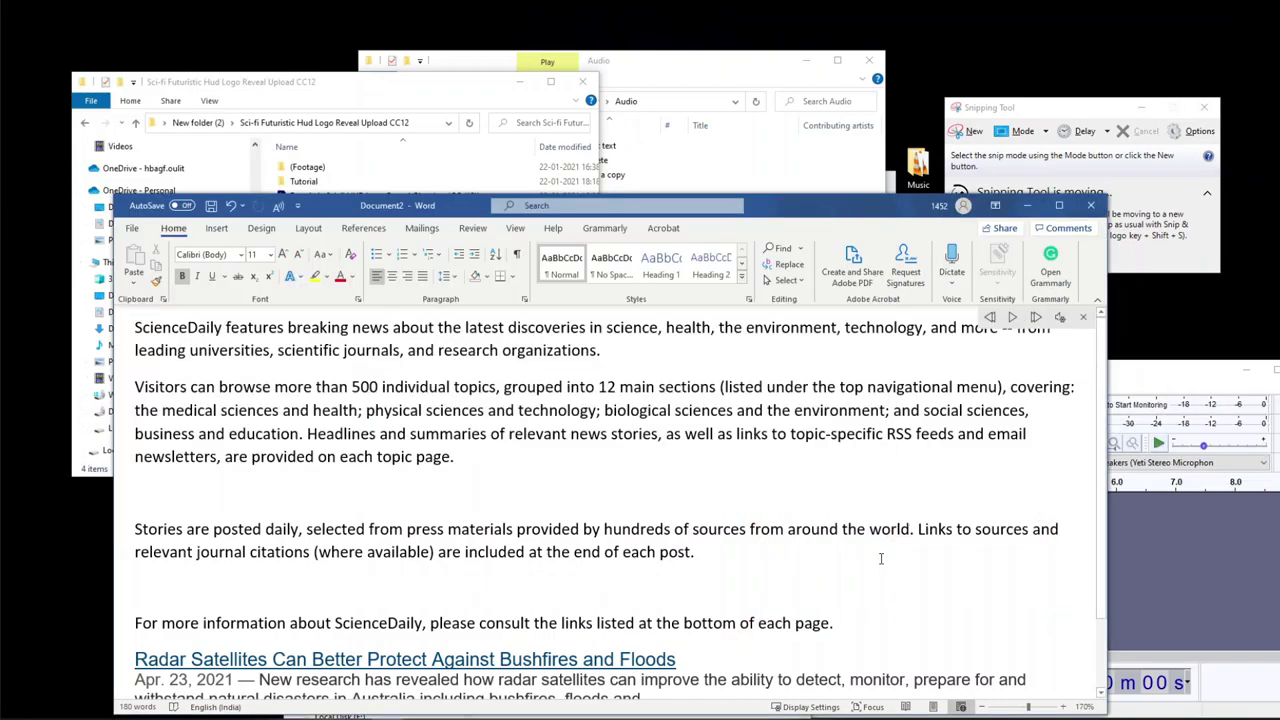
pyautogui.click(794, 150)
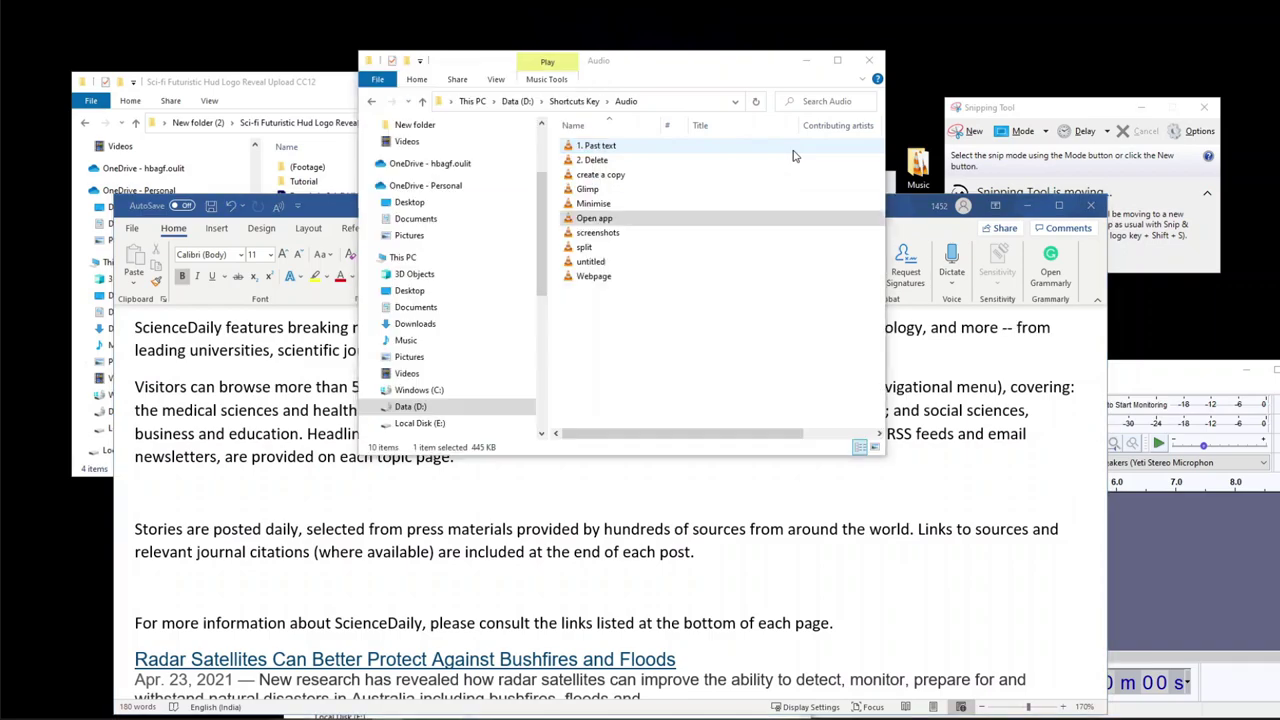
pyautogui.click(273, 80)
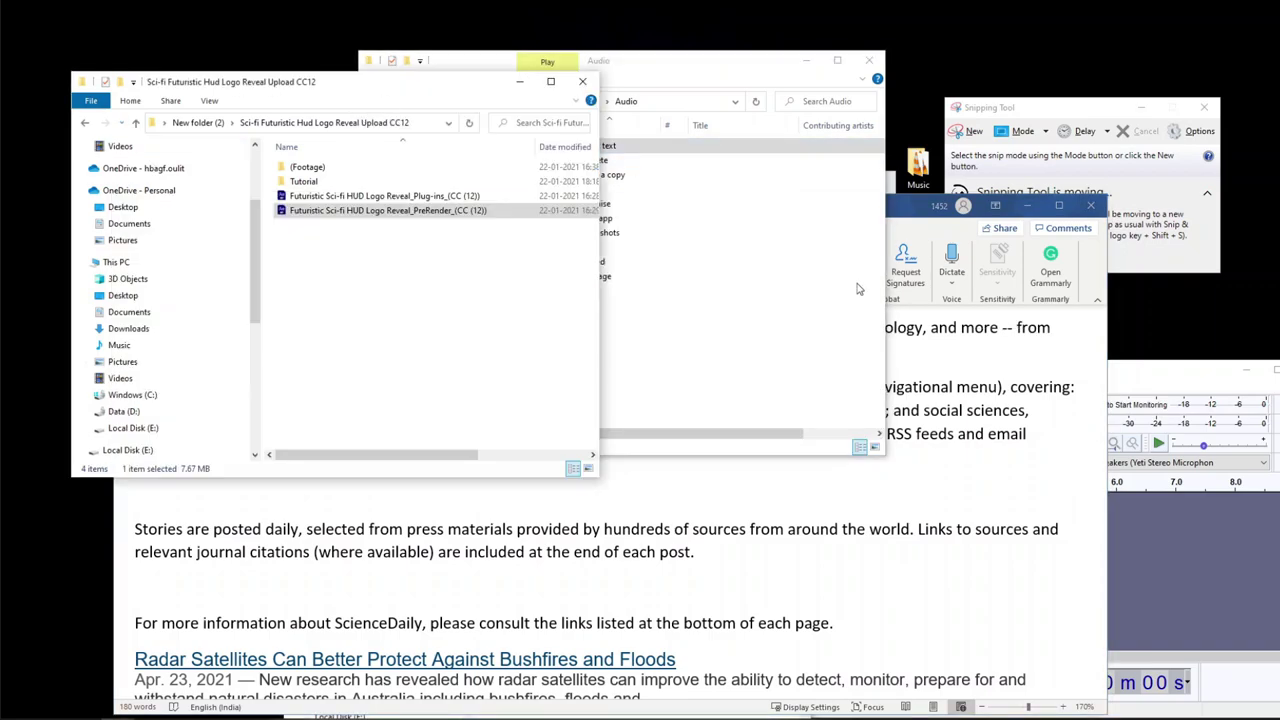
pyautogui.click(1252, 549)
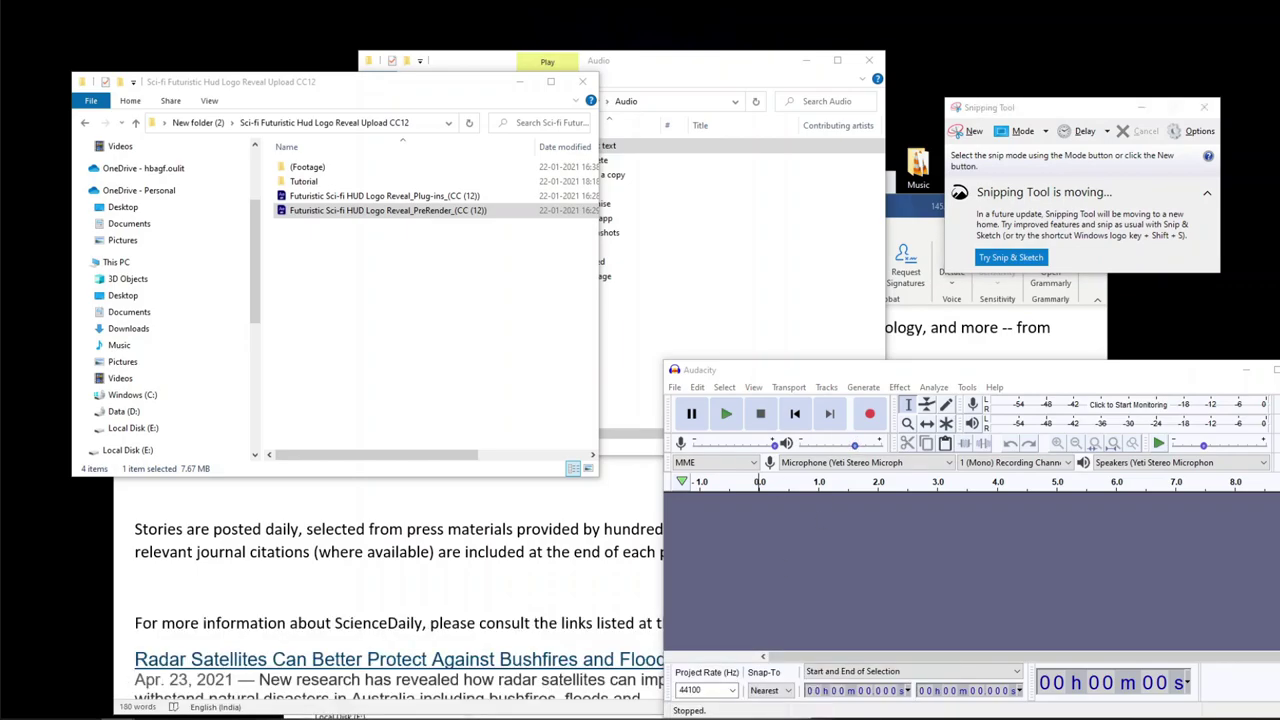
pyautogui.click(827, 630)
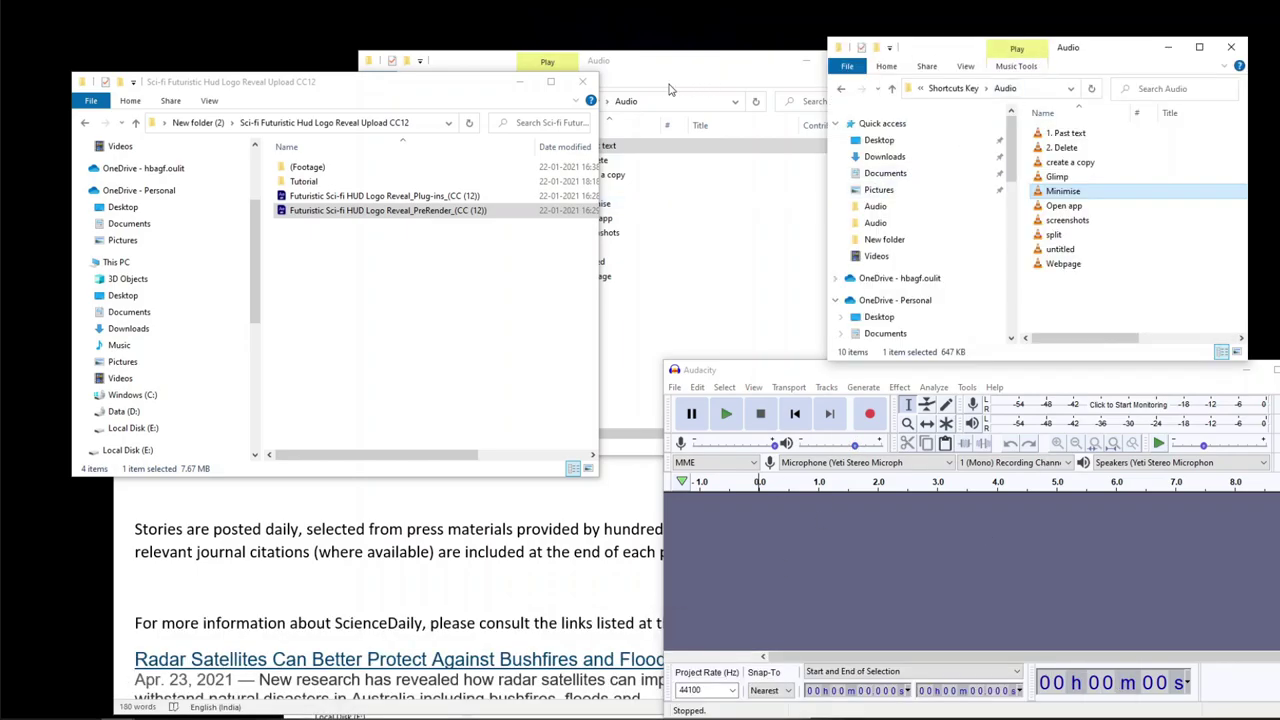
pyautogui.click(1035, 376)
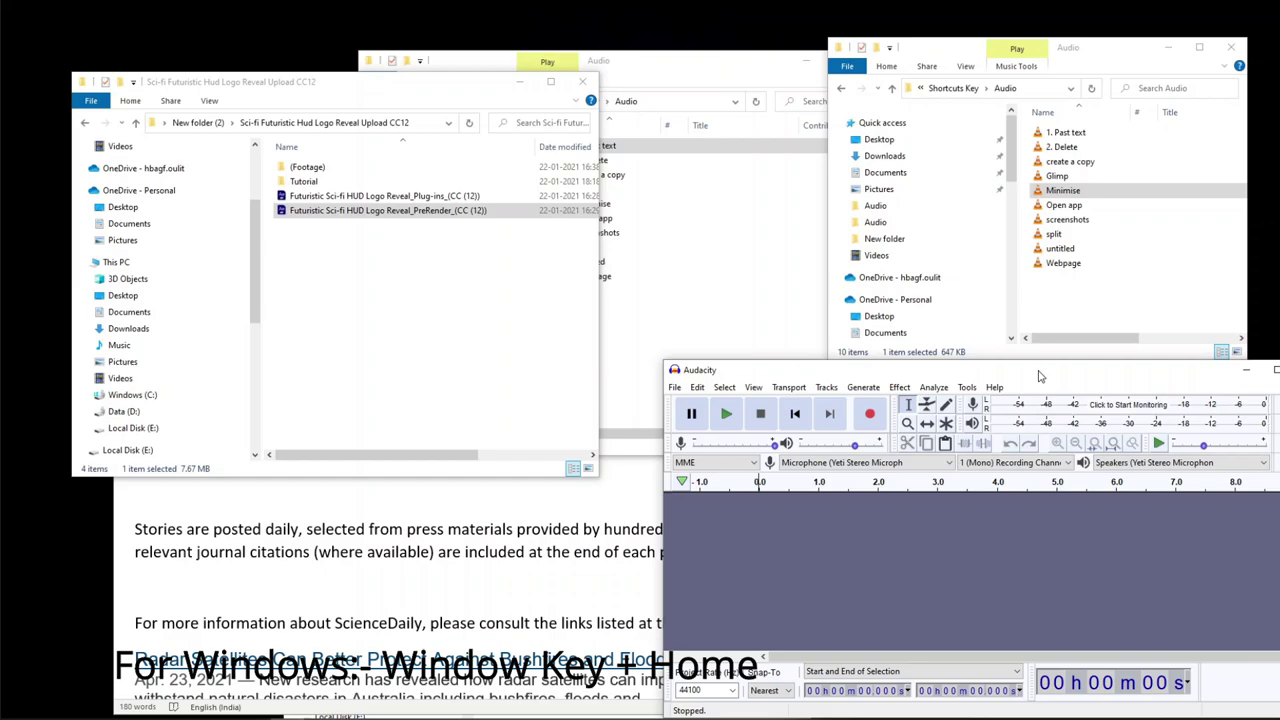
# - Minimize every window except Audacity, maximize Audacity and toggle the other windows again, finishing by minimizing all open windows
pyautogui.press('super+Home')
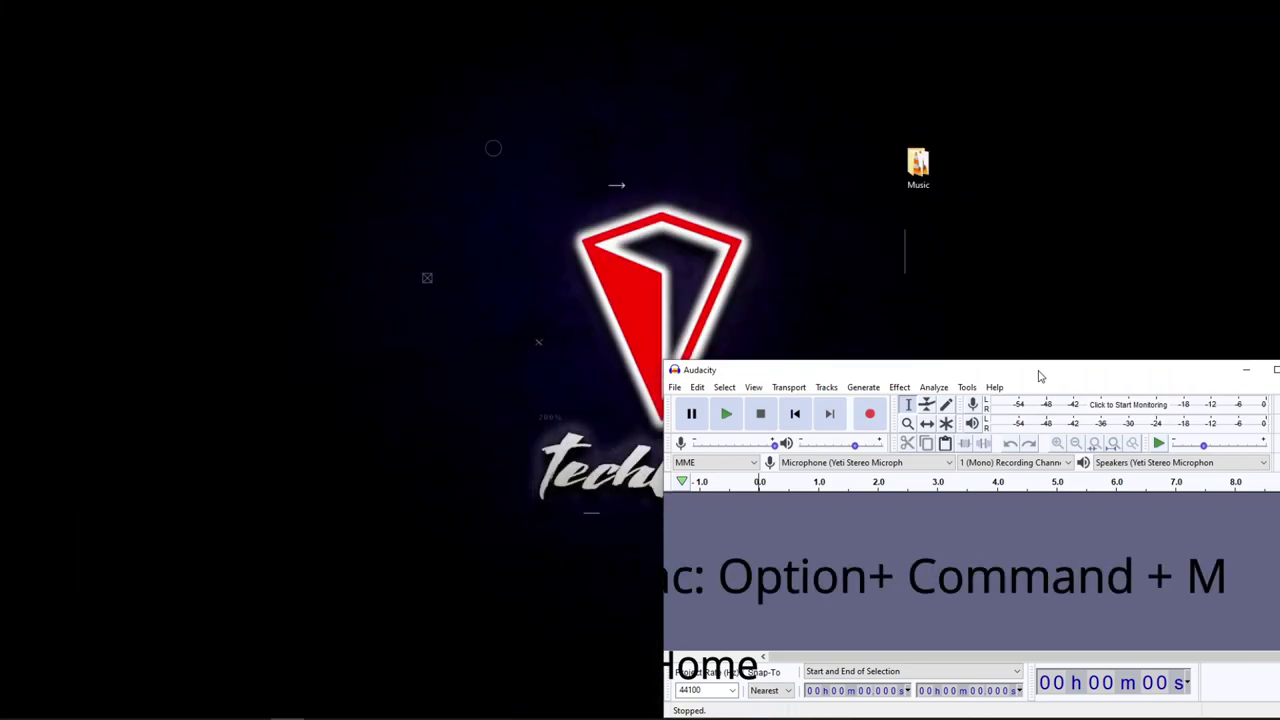
pyautogui.doubleClick(1041, 375)
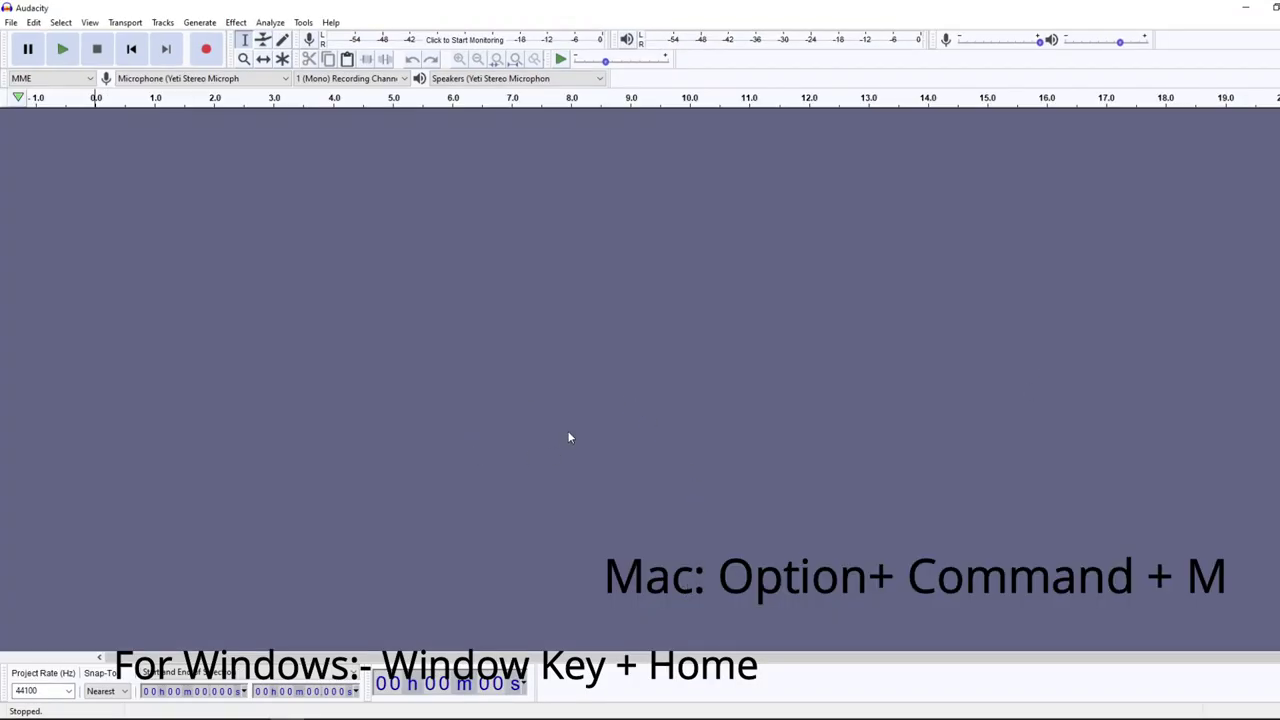
pyautogui.press('super+Home')
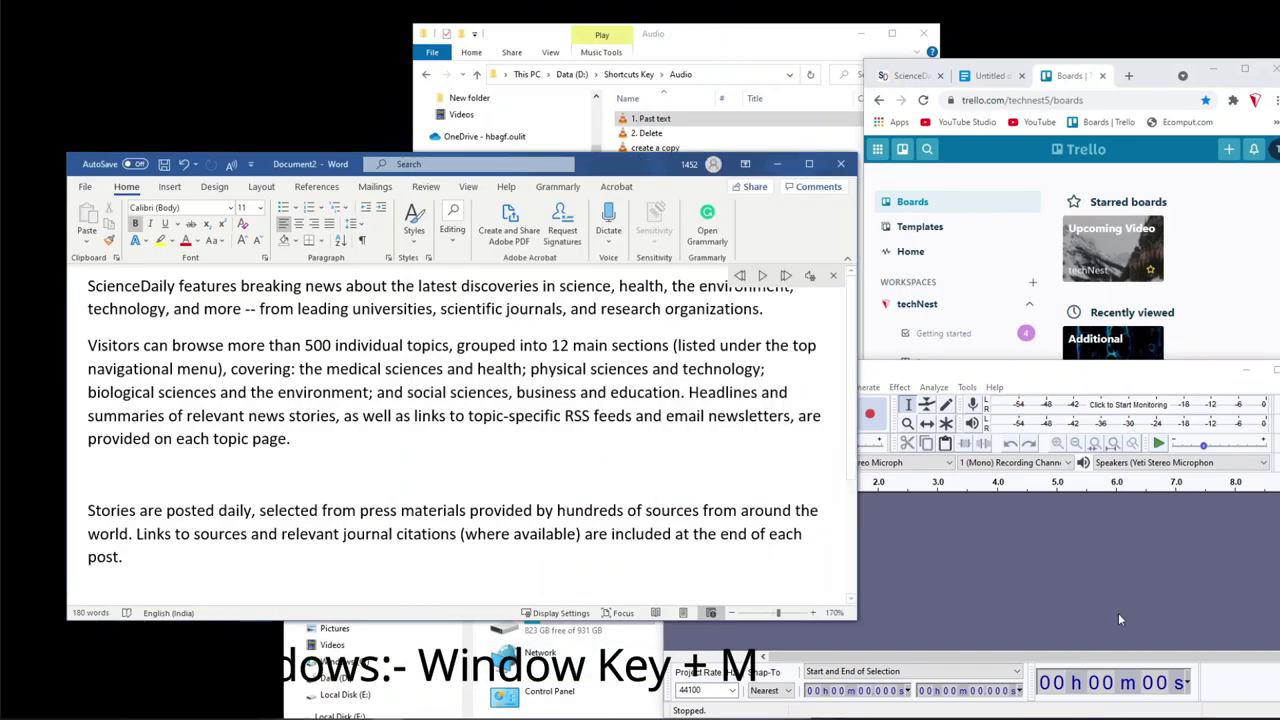
pyautogui.press('super+m')
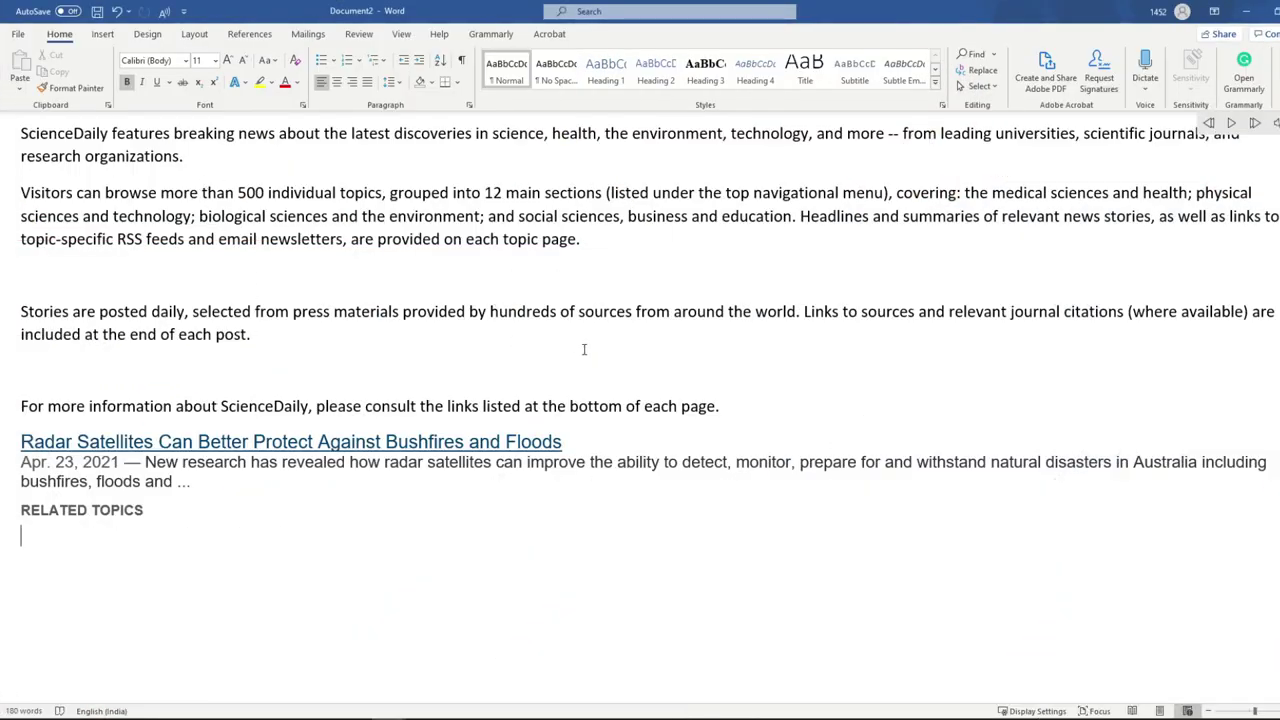
# - Save the Word document to the Desktop as a Word Document under the suggested file name
pyautogui.click(18, 36)
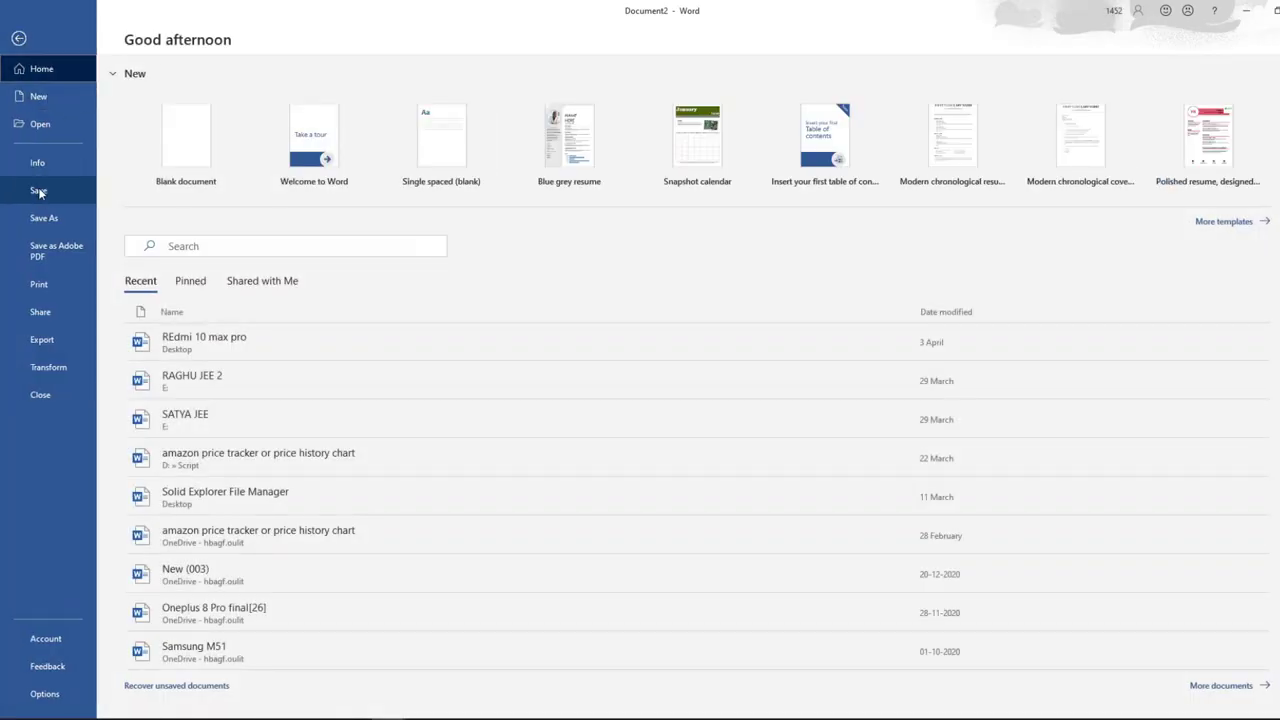
pyautogui.click(43, 217)
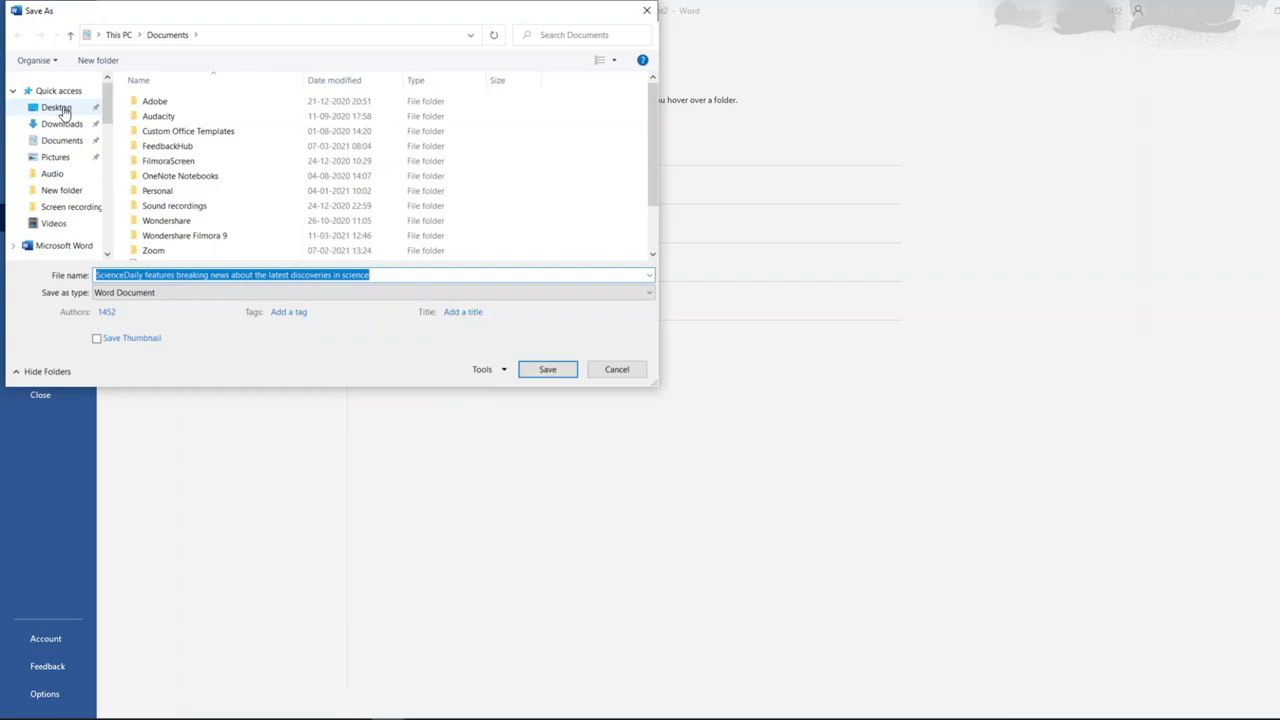
pyautogui.click(70, 107)
pyautogui.click(545, 370)
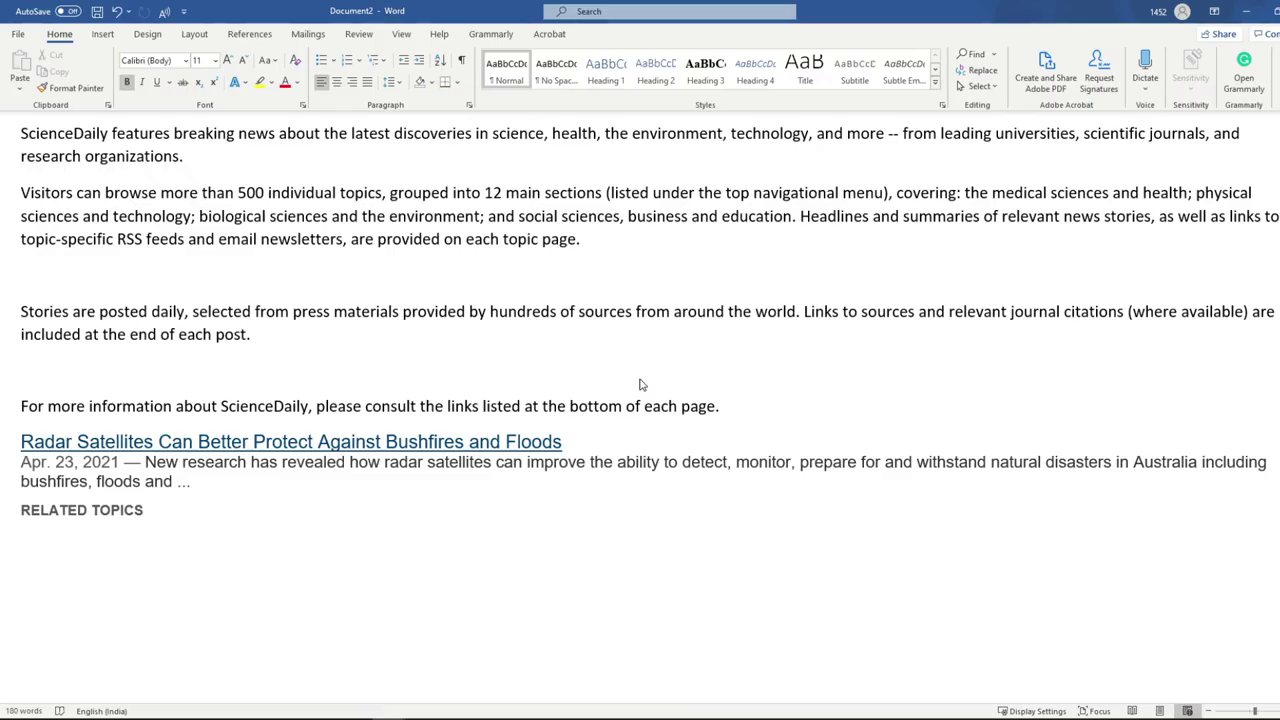
# - Minimize the Word document and the Audio folder, and peek at the desktop from the Guidebooks page
pyautogui.click(1246, 10)
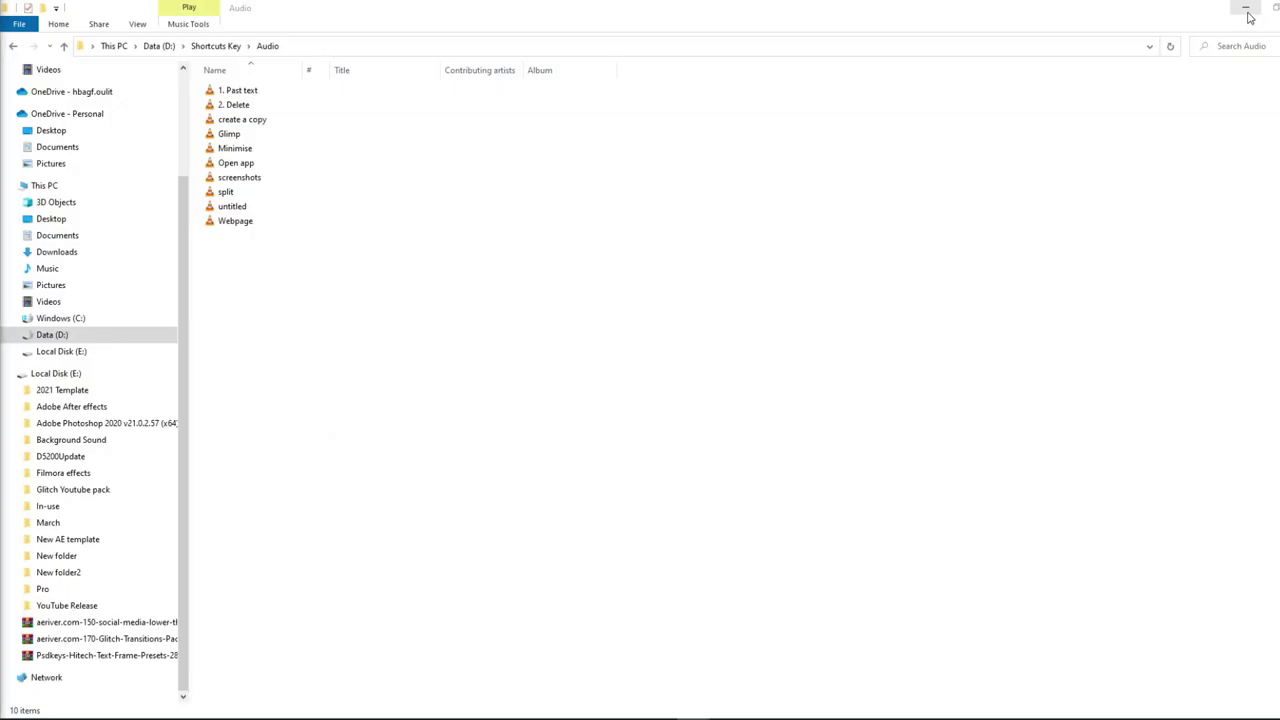
pyautogui.click(1246, 8)
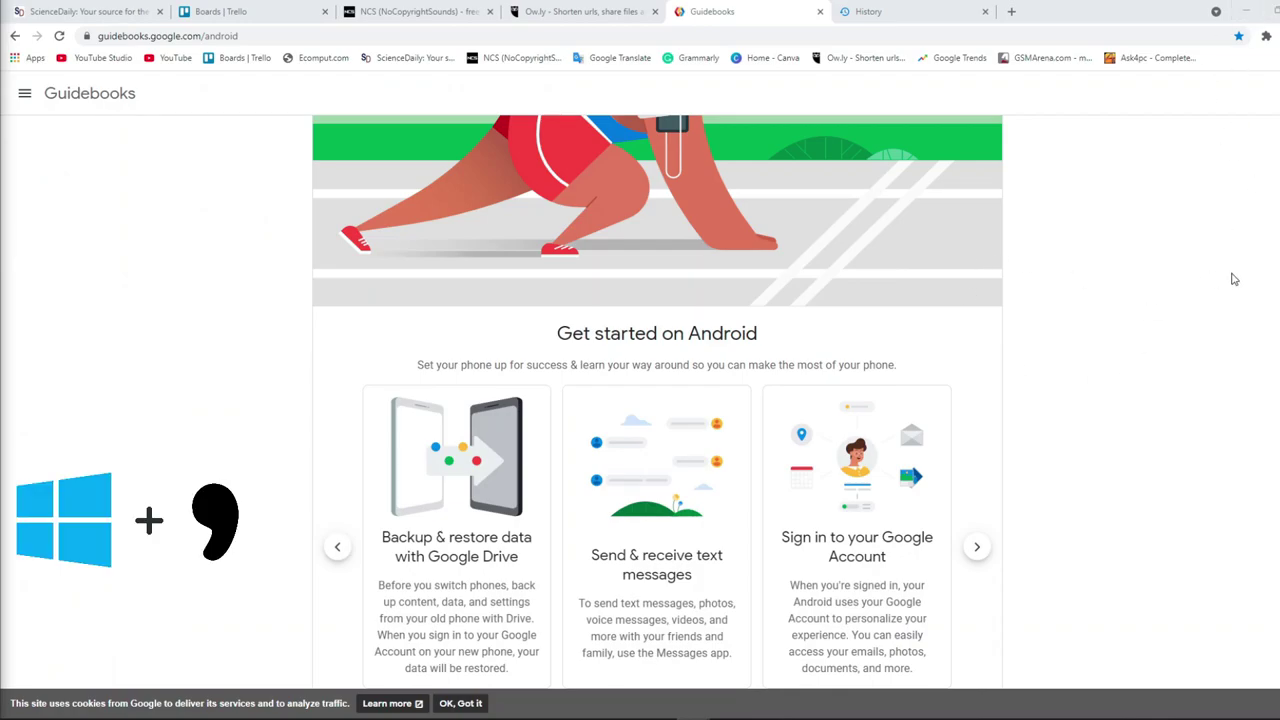
pyautogui.press('super+comma')
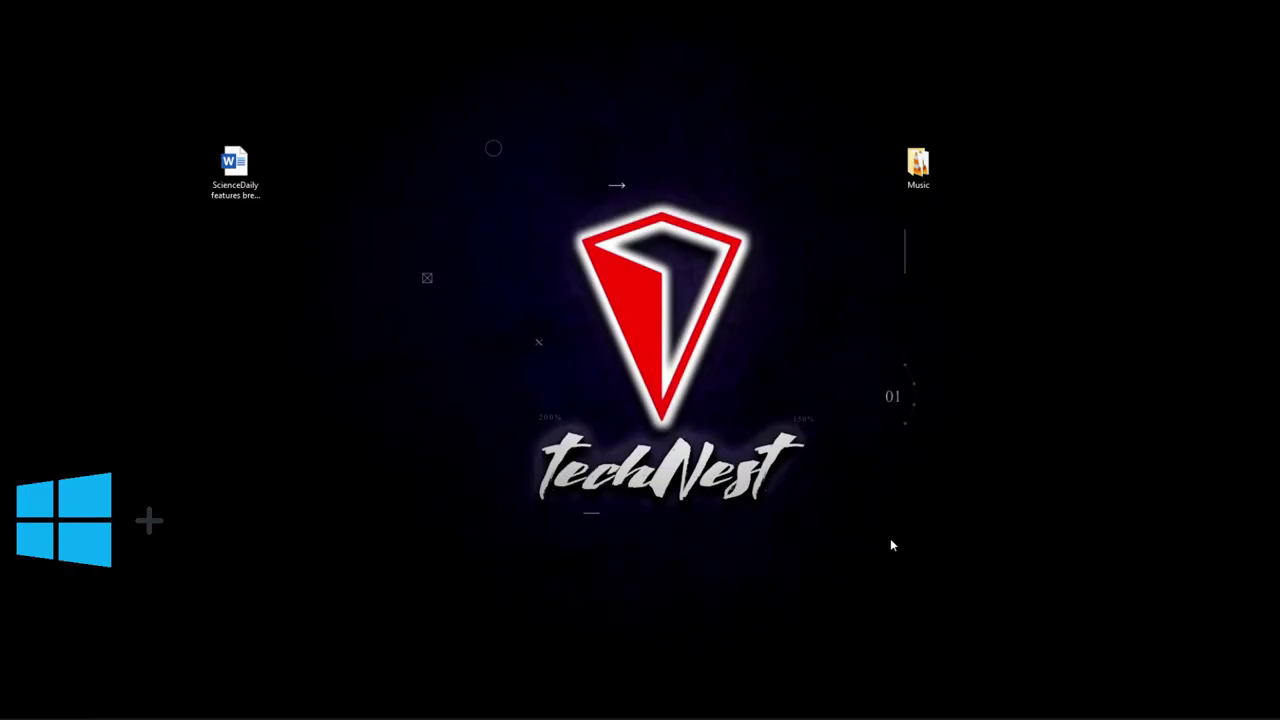
pyautogui.press('super+comma')
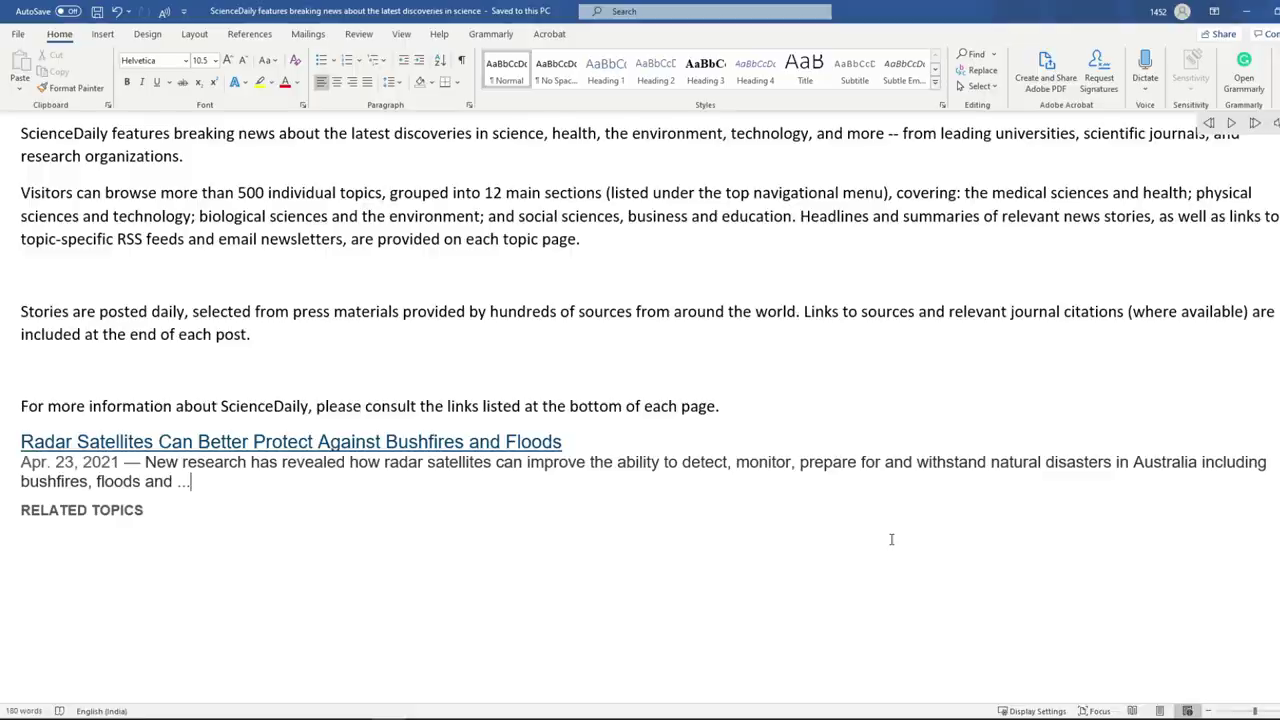
# - Show the desktop, move the saved ScienceDaily document icon along it, and minimize the new Chrome tab's window to the desktop
pyautogui.press('super+d')
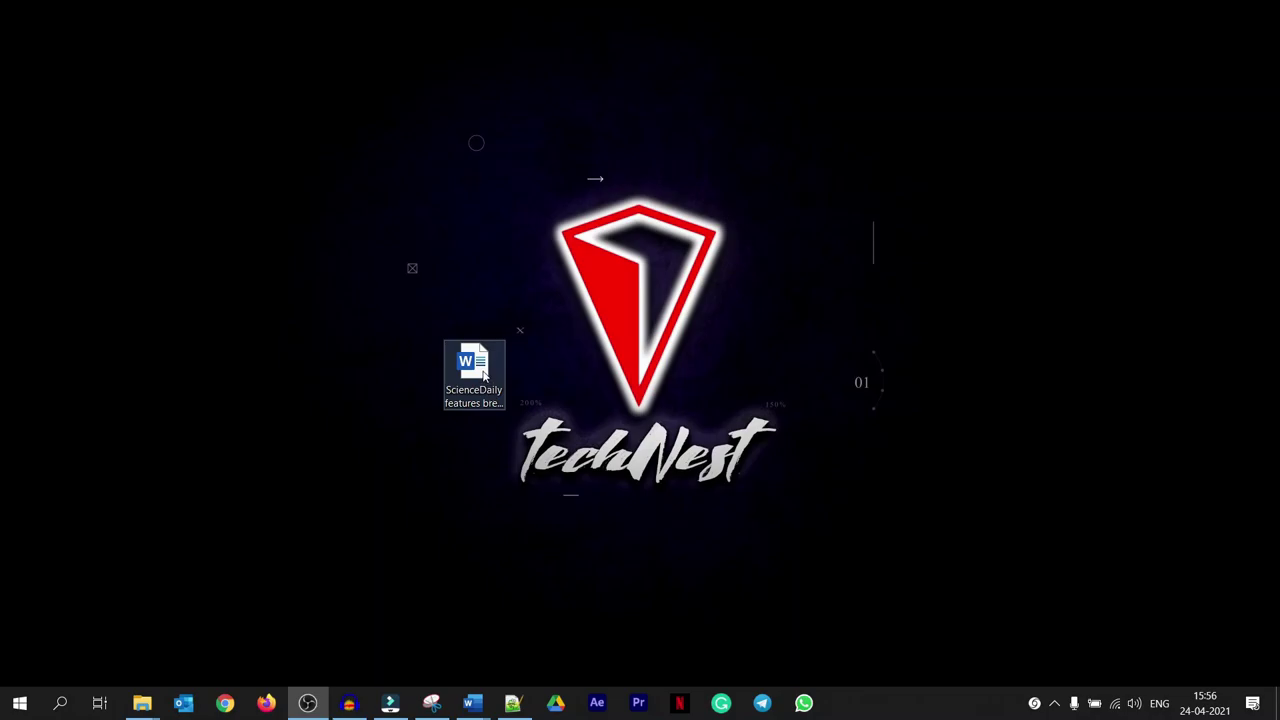
pyautogui.moveTo(483, 370); pyautogui.dragTo(578, 373)
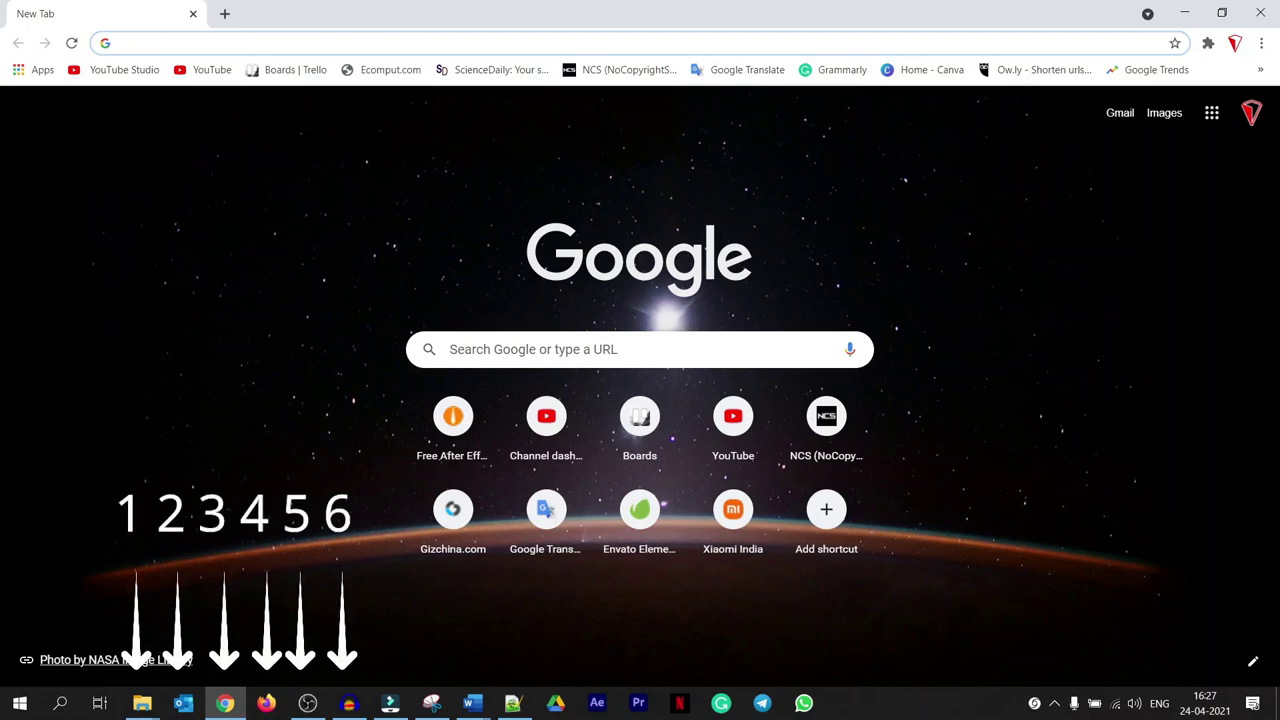
pyautogui.press('super+d')
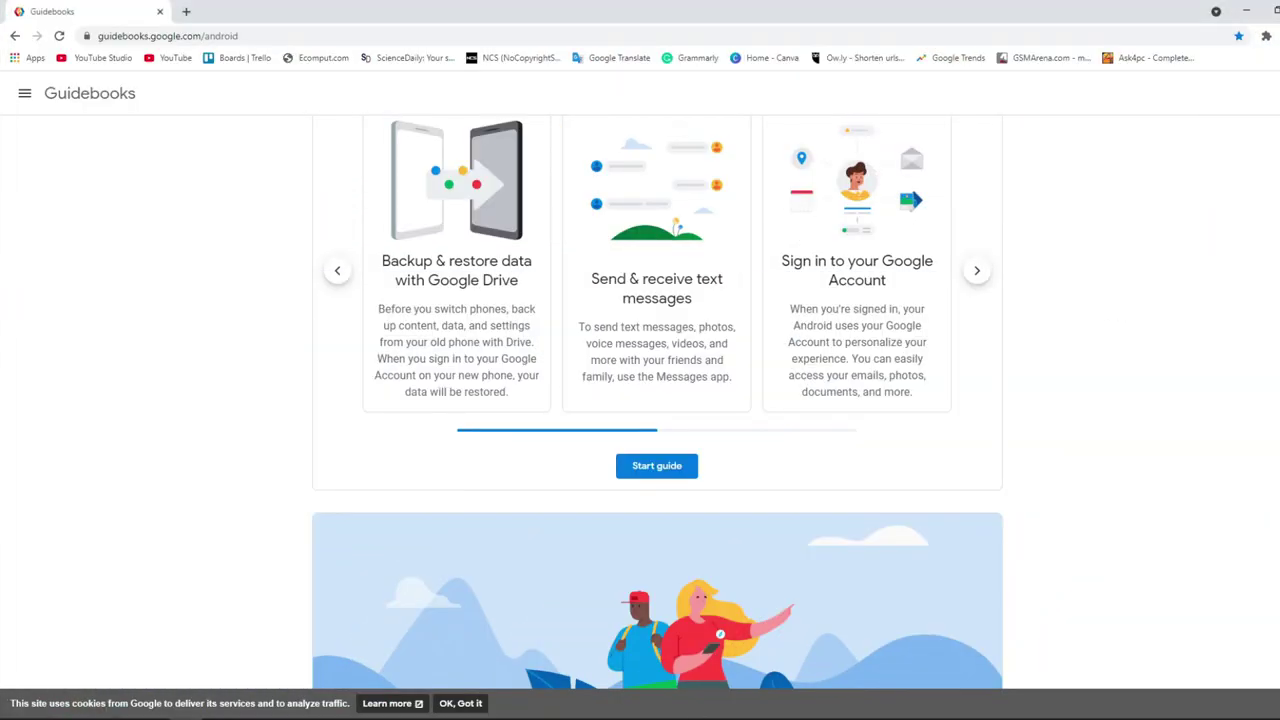
# - Paste the full-screen capture of the Guidebooks page into the Word document, check it from the beginning, and minimize Word
pyautogui.moveTo(385, 714)
pyautogui.click(462, 665)
pyautogui.hotkey('ctrl', 'v')
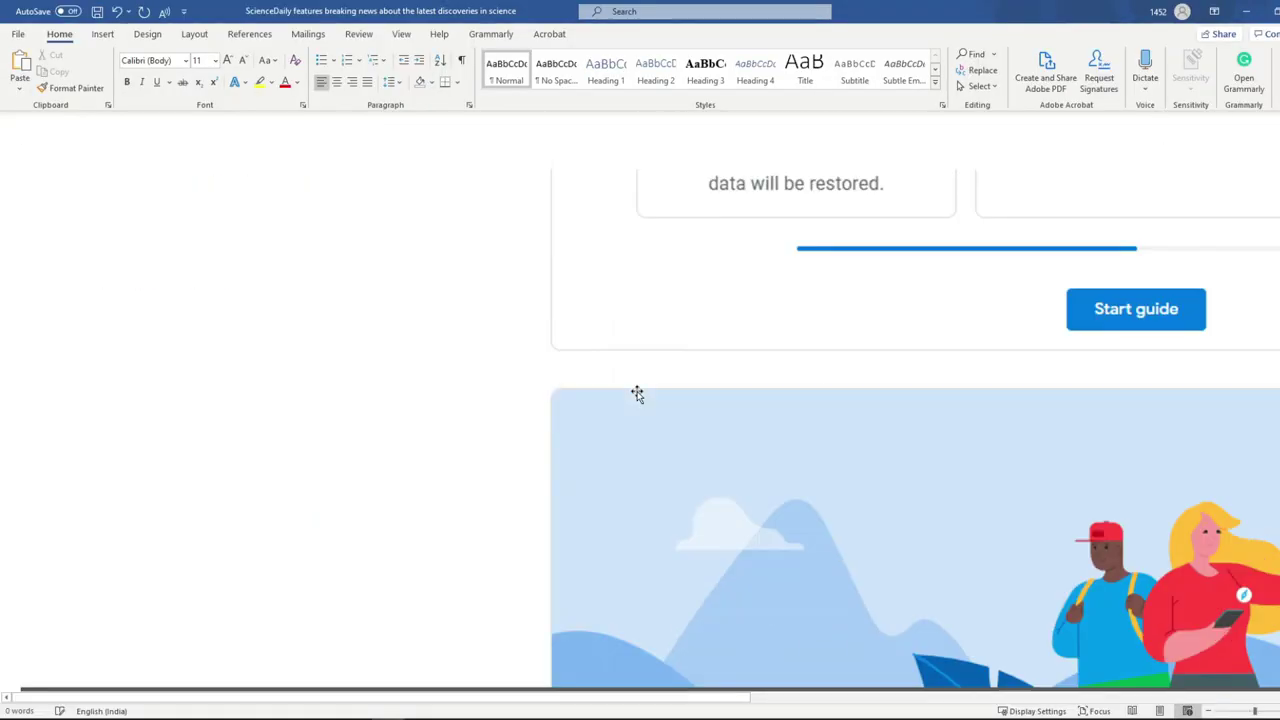
pyautogui.scroll(3, 720, 400)
pyautogui.scroll(4, 720, 400)
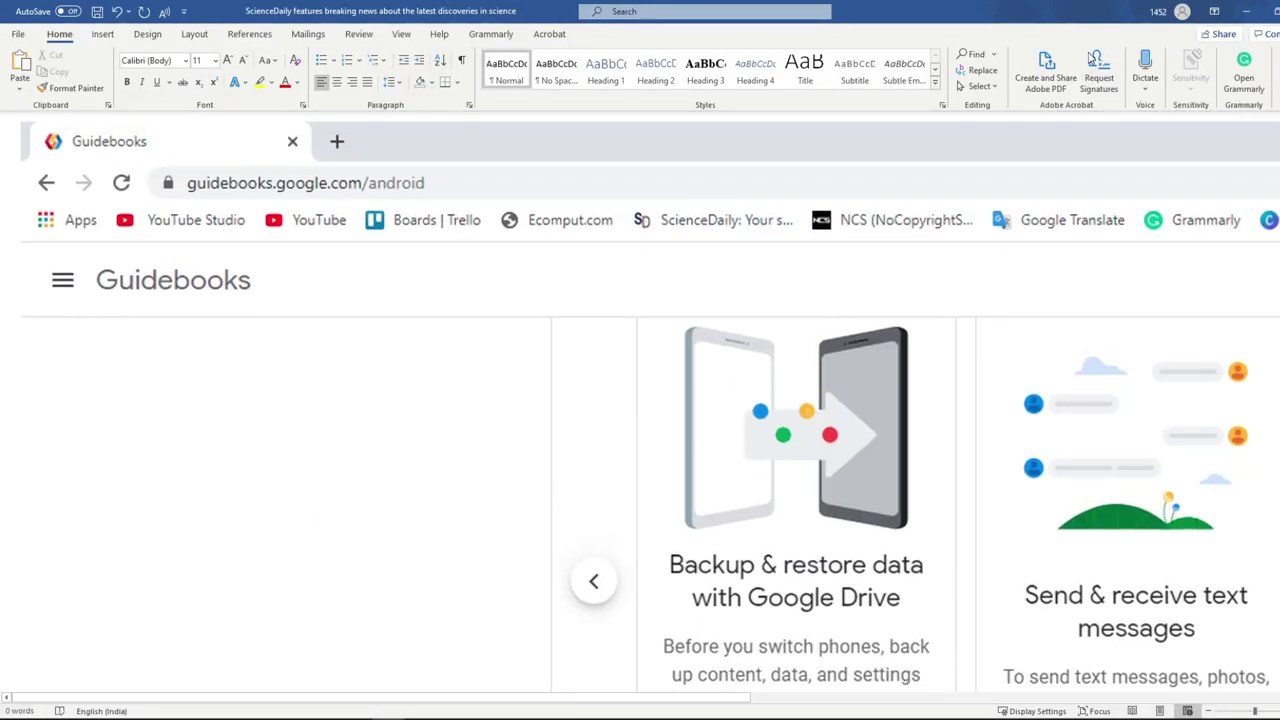
pyautogui.click(1246, 11)
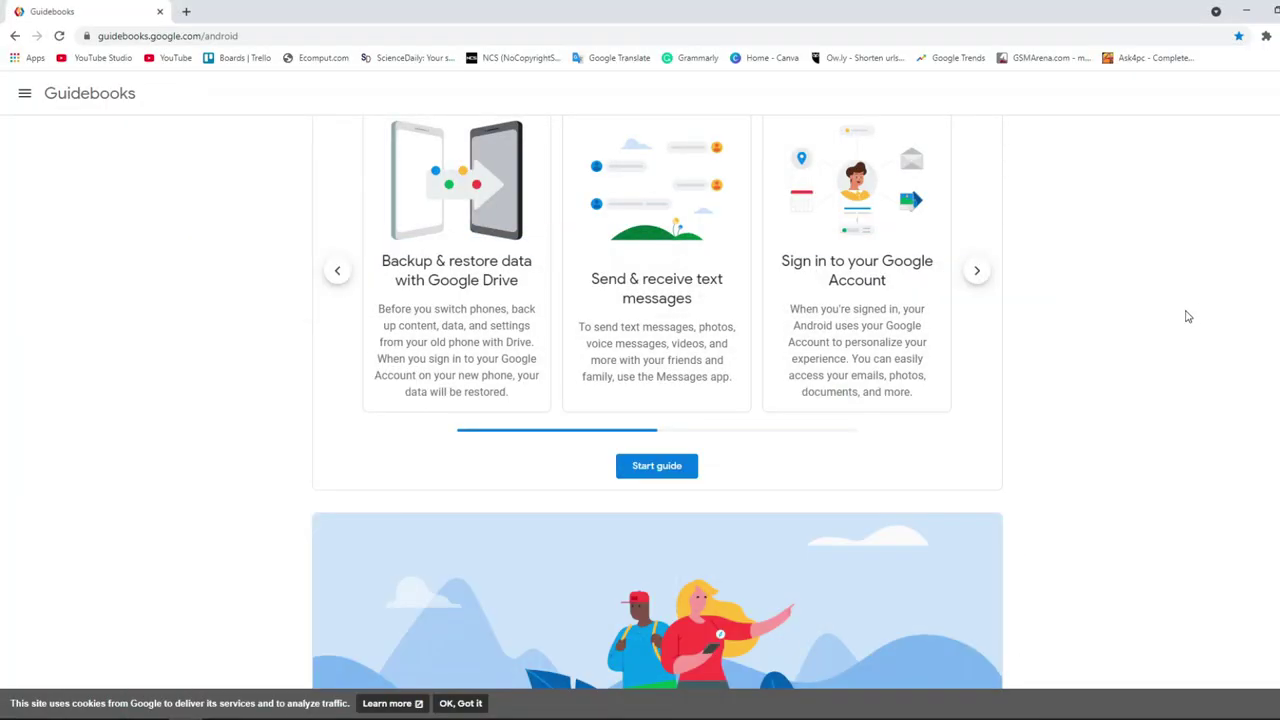
# - Take a freeform screen snip around the two people in the illustration above "Use the apps on your phone" on the Guidebooks page
pyautogui.press('super+shift+s')
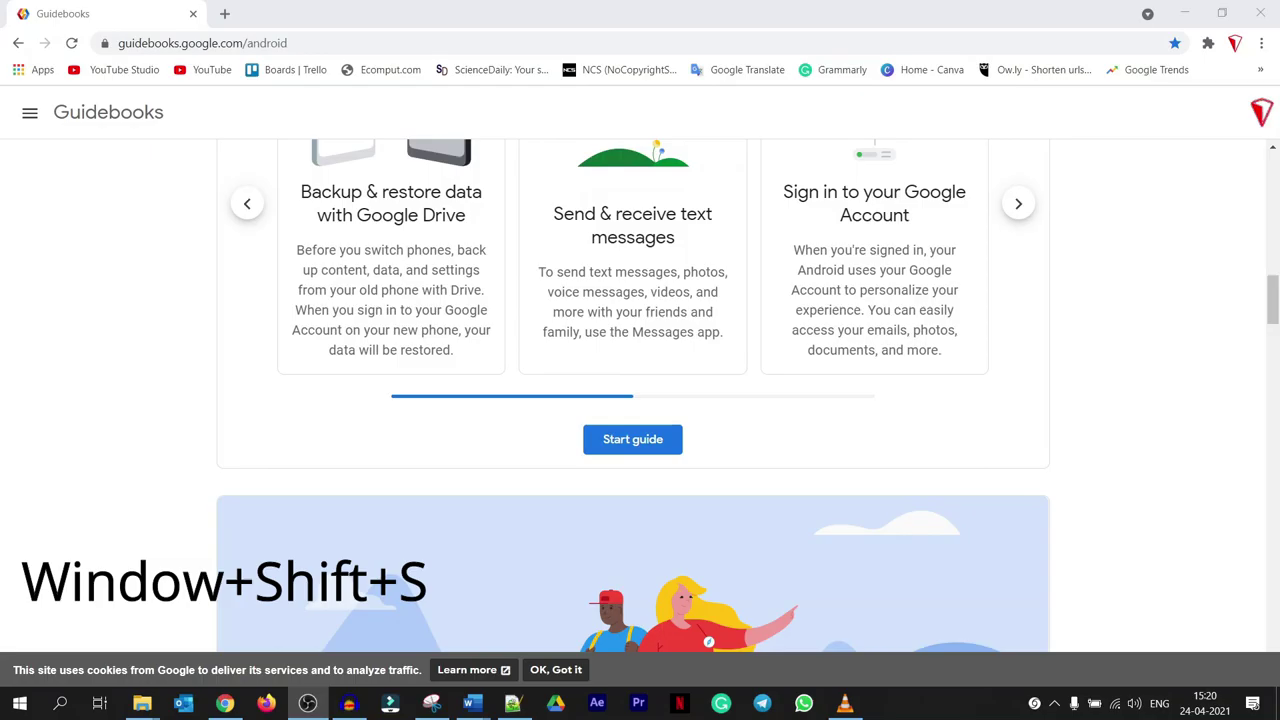
pyautogui.scroll(-3, 588, 231)
pyautogui.press('super+shift+s')
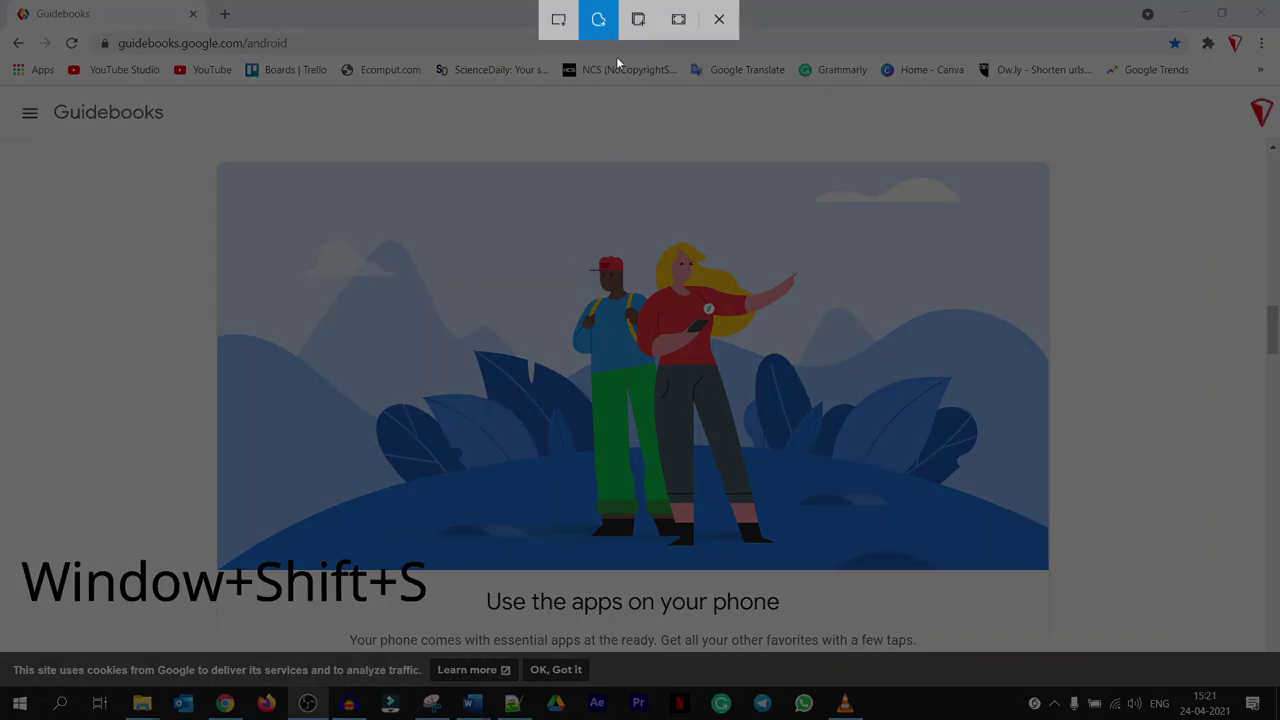
pyautogui.moveTo(535, 212)
pyautogui.mouseDown()
pyautogui.moveTo(544, 330)
pyautogui.moveTo(589, 408)
pyautogui.moveTo(696, 469)
pyautogui.moveTo(790, 472)
pyautogui.moveTo(930, 306)
pyautogui.moveTo(863, 189)
pyautogui.moveTo(545, 191)
pyautogui.moveTo(557, 241)
pyautogui.mouseUp()
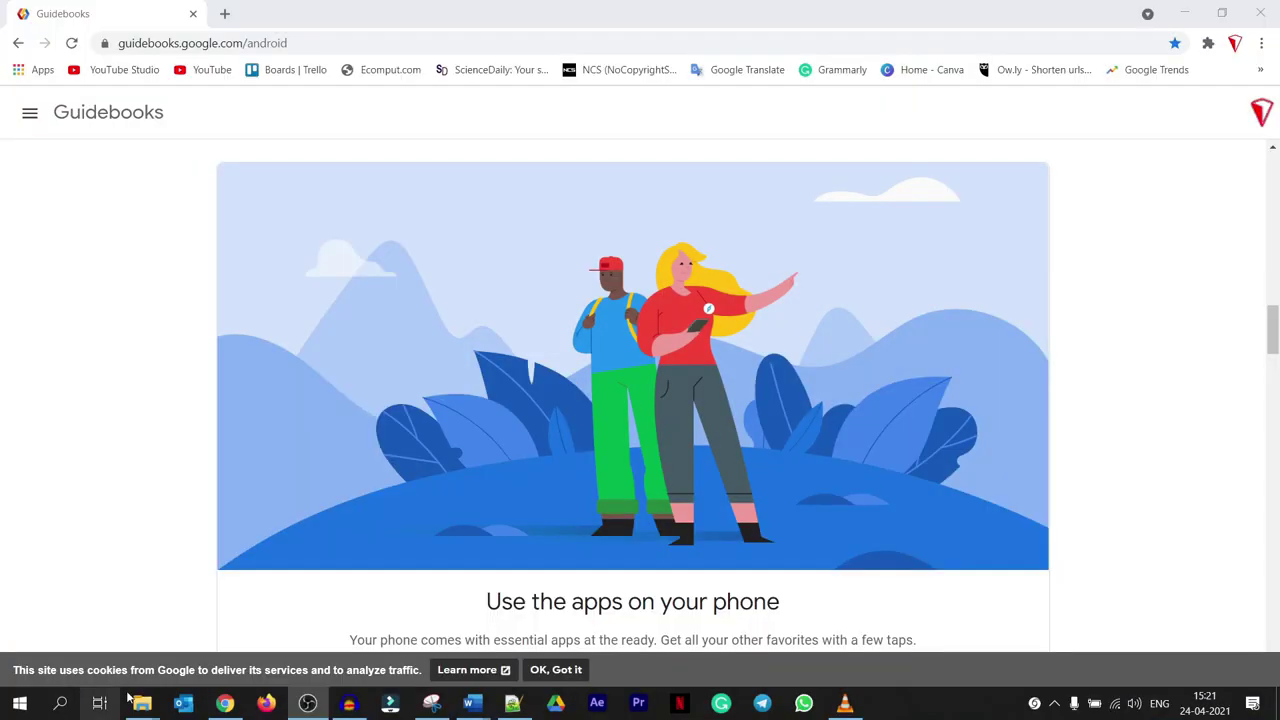
# - Find and open Paint, and paste the freeform snip onto the blank canvas
pyautogui.click(60, 703)
pyautogui.write('pai')
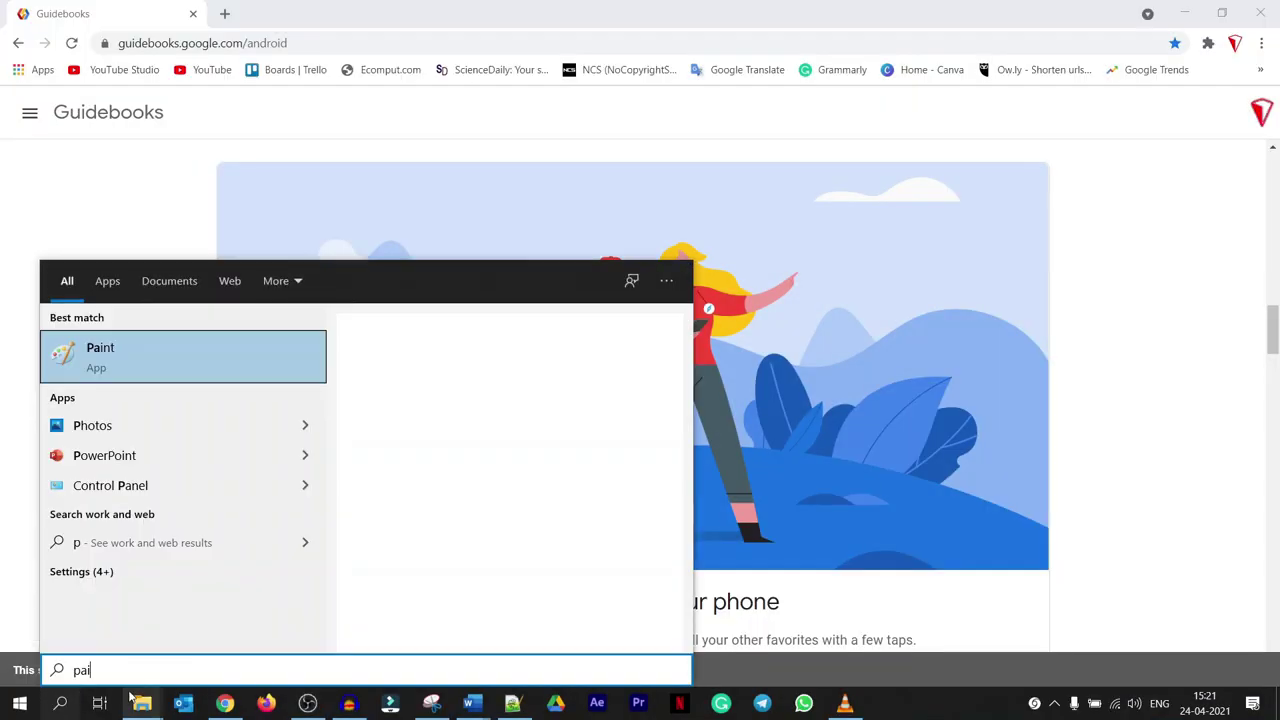
pyautogui.write('nt')
pyautogui.click(166, 354)
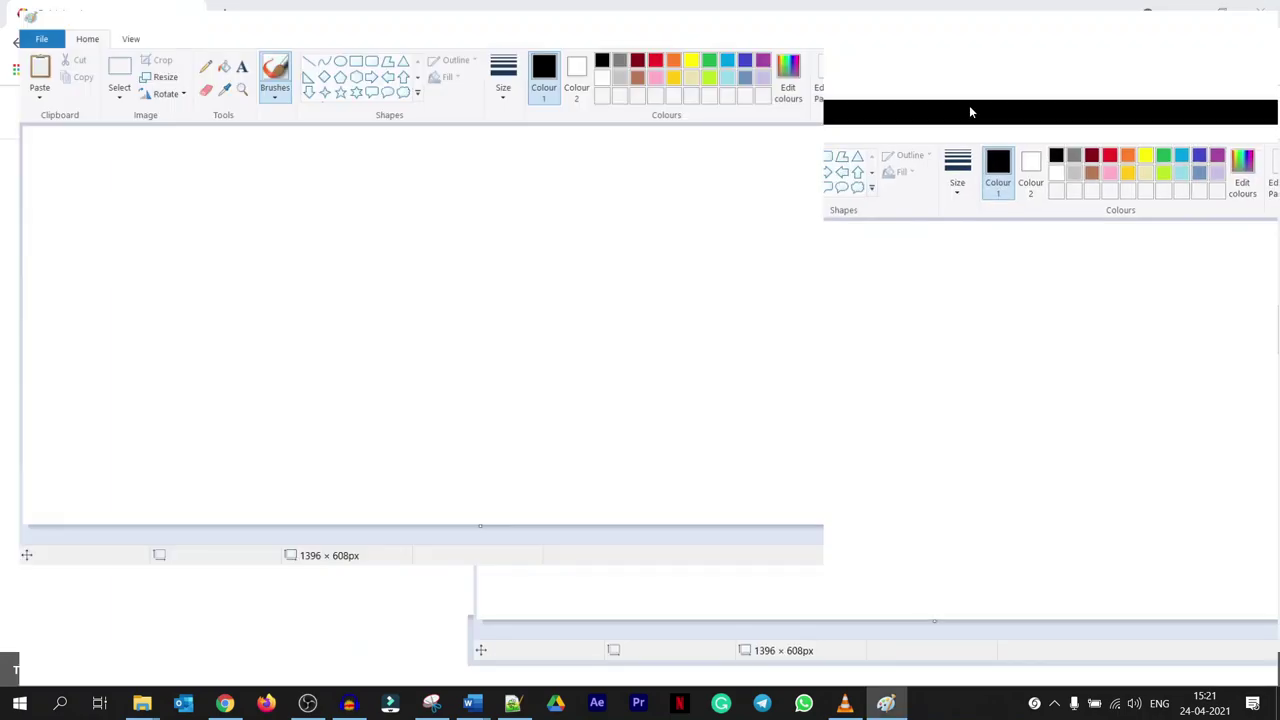
pyautogui.hotkey('ctrl', 'v')
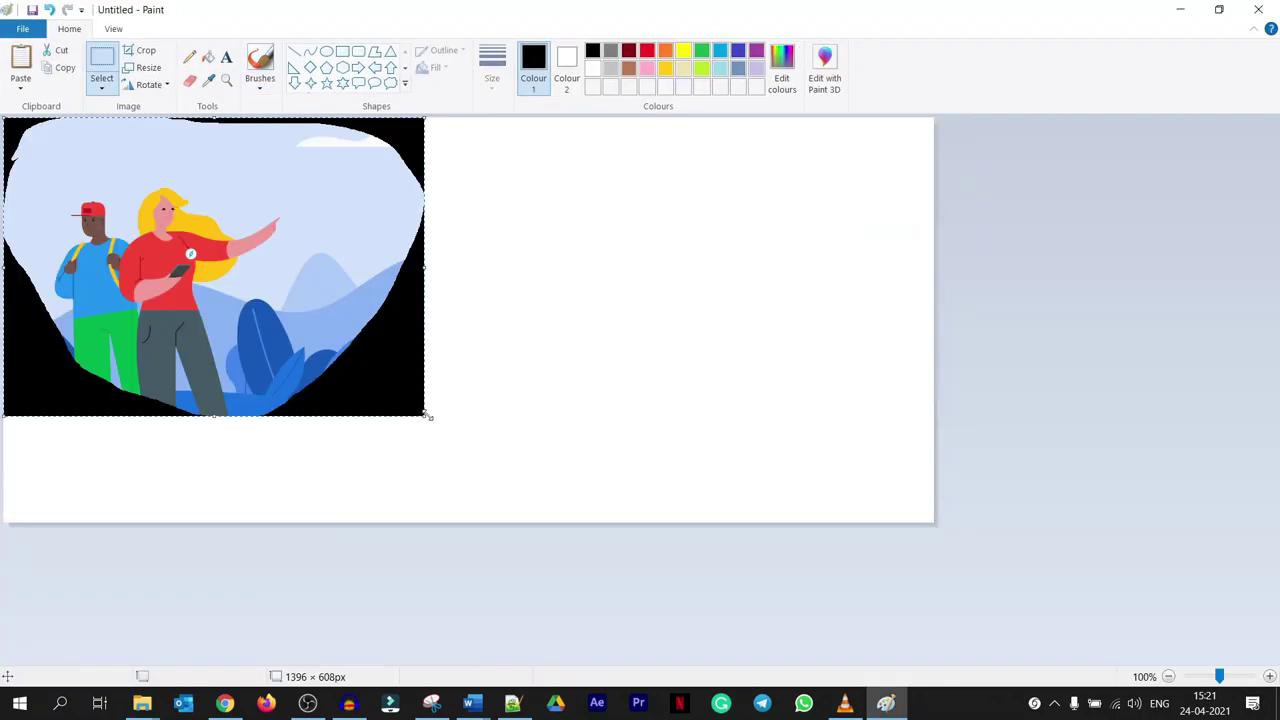